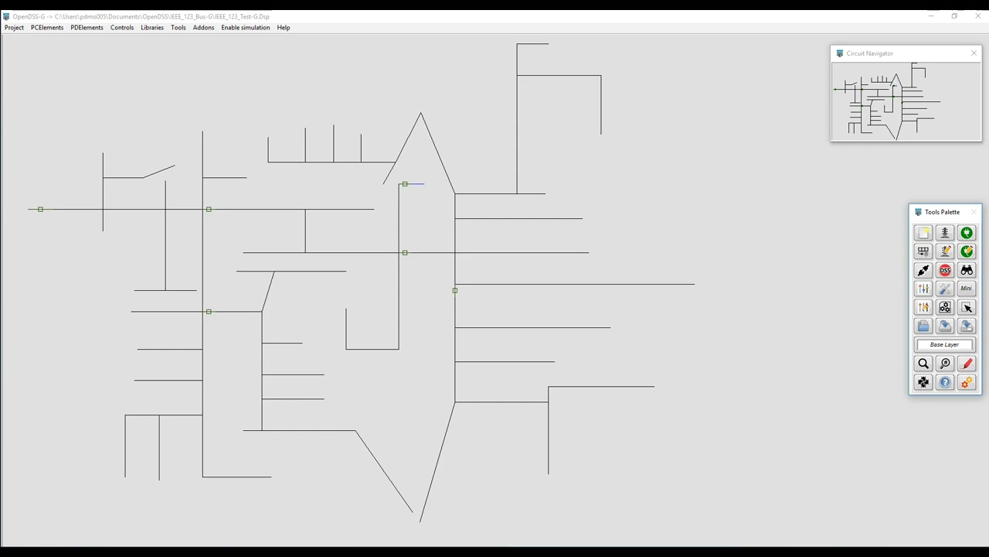
Enable simulation mode, hide the feeder meter readout, and move the Configuration dialog aside
{"action": "key", "text": "alt+space"}
{"action": "key", "text": "Escape"}
{"action": "left_click_drag", "start_coordinate": [473, 211], "coordinate": [761, 301]}
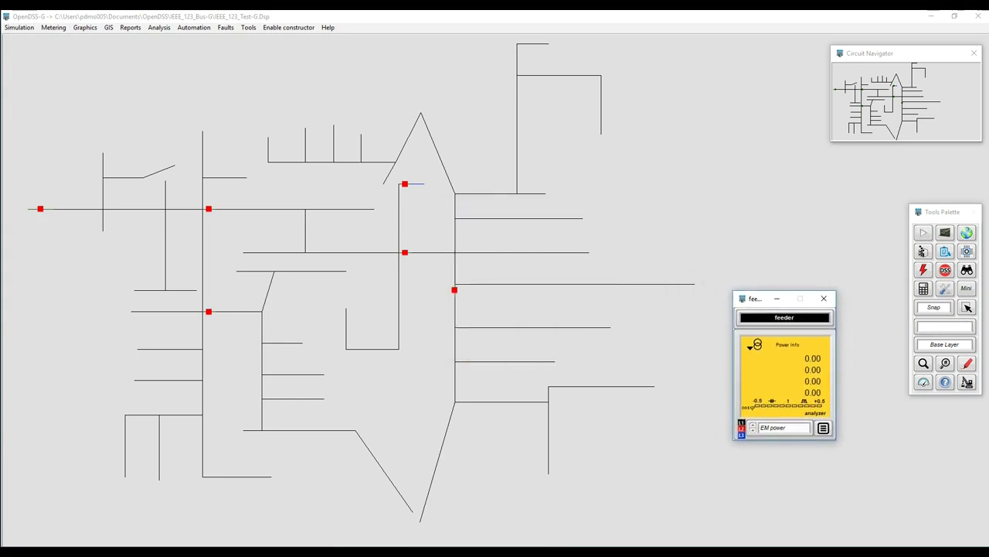
{"action": "right_click", "coordinate": [762, 301]}
{"action": "left_click", "coordinate": [779, 302]}
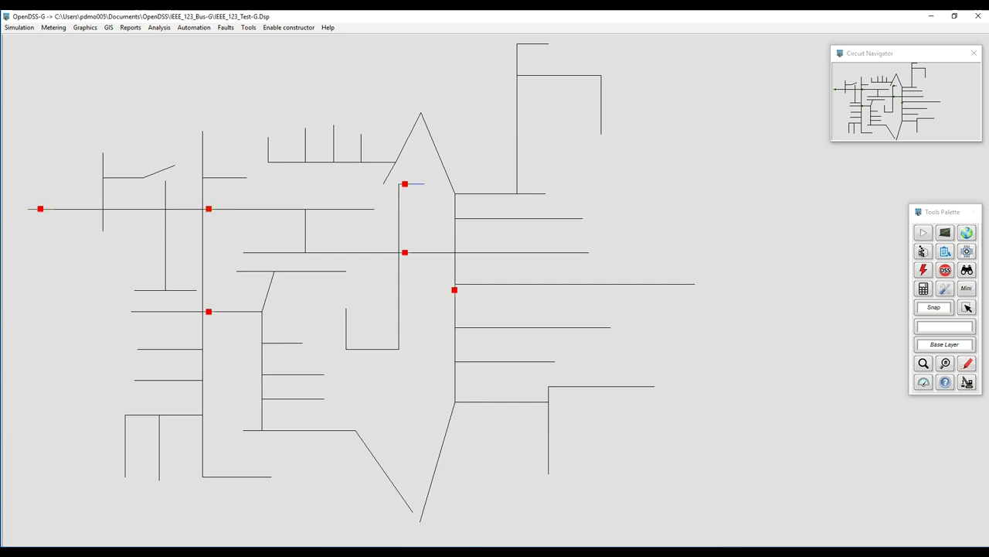
{"action": "left_click_drag", "start_coordinate": [576, 222], "coordinate": [819, 329]}
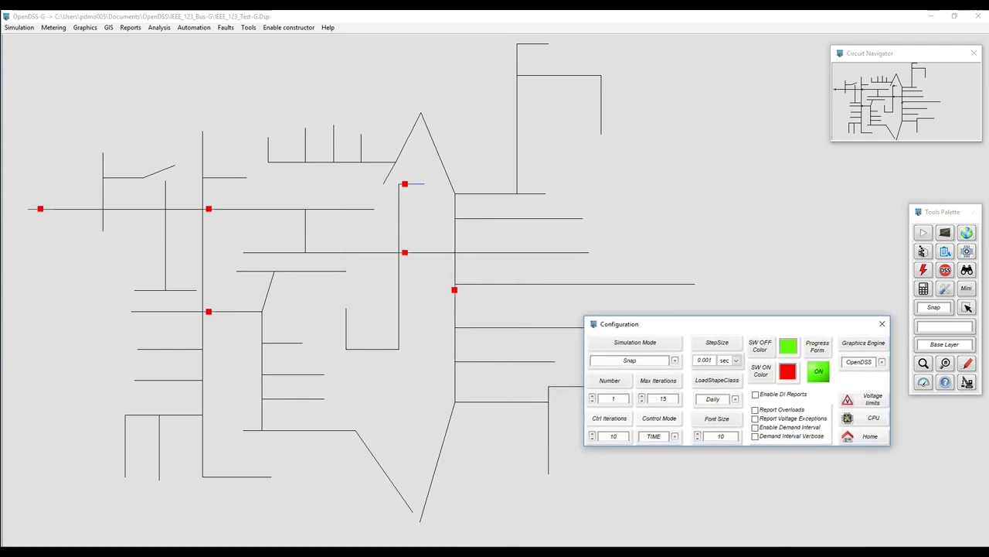
Change the SW OFF colour for open switches from blue to green in Configuration
{"action": "left_click", "coordinate": [788, 345]}
{"action": "left_click", "coordinate": [881, 375]}
{"action": "key", "text": "Return"}
{"action": "key", "text": "alt+F4"}
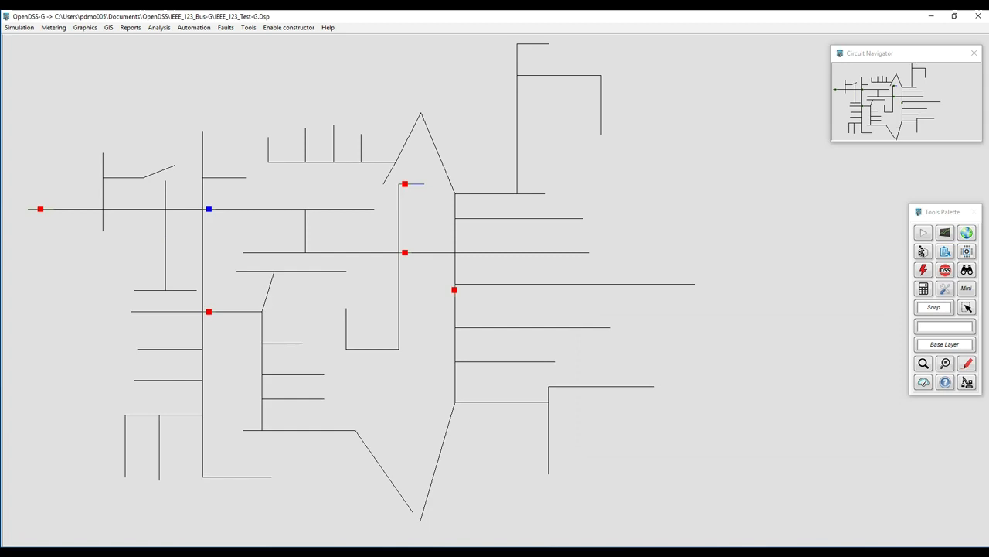
{"action": "left_click", "coordinate": [944, 287]}
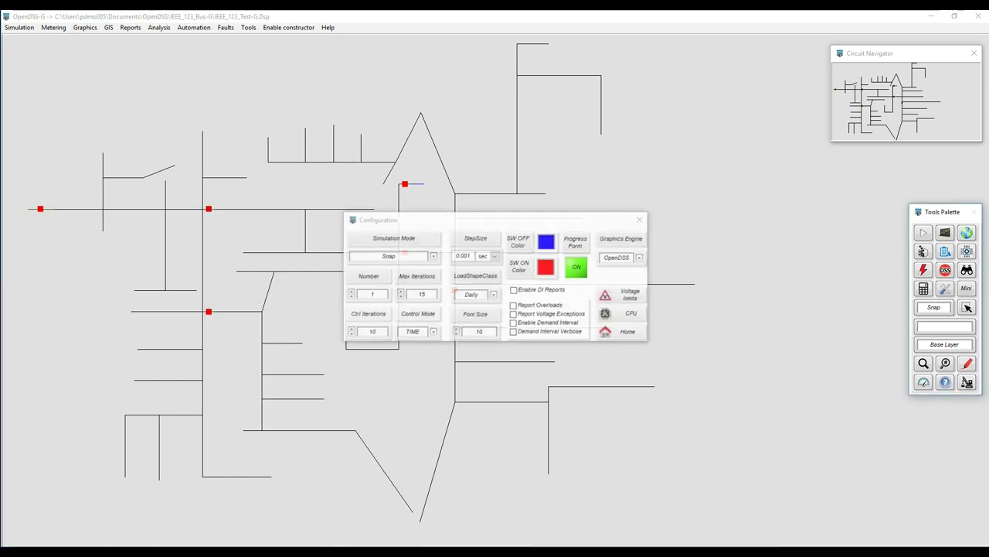
{"action": "left_click", "coordinate": [547, 241]}
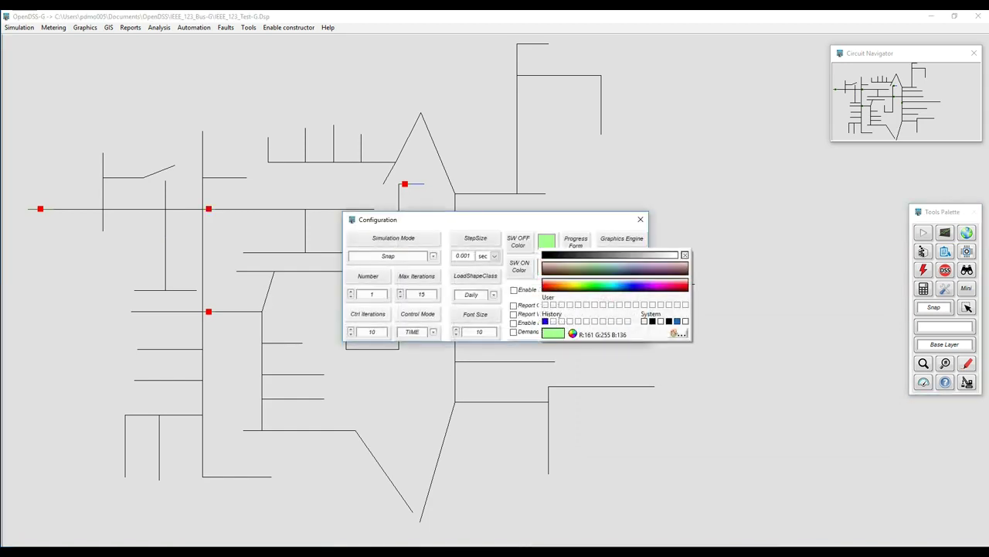
{"action": "left_click", "coordinate": [588, 286]}
{"action": "key", "text": "Escape"}
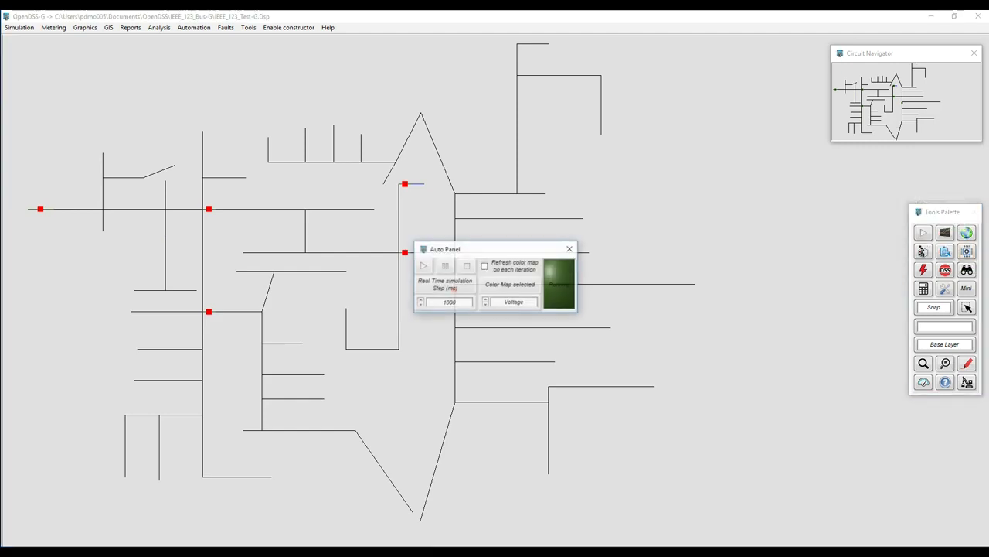
Run the real-time simulation with the Isolation colour map, refreshing it on every iteration
{"action": "left_click_drag", "start_coordinate": [474, 259], "coordinate": [770, 372]}
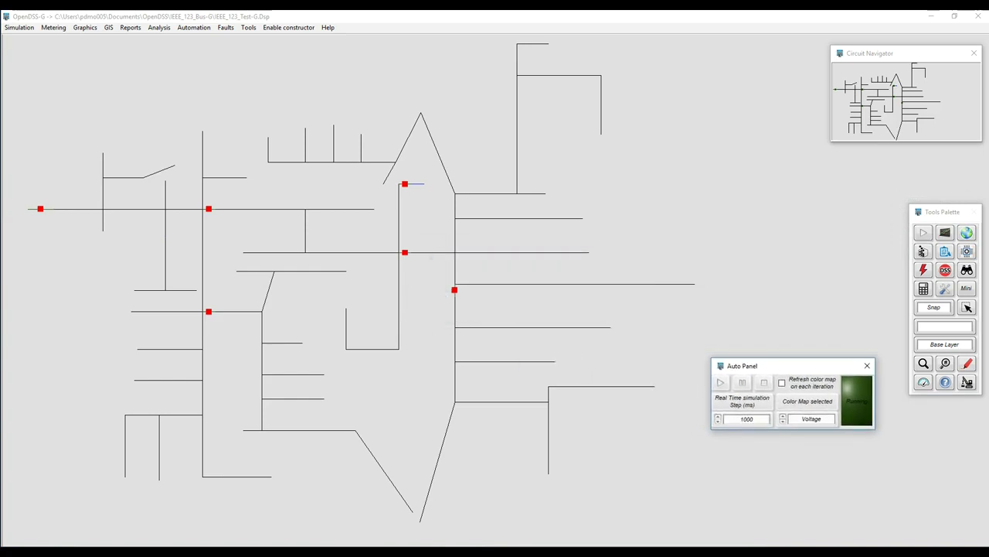
{"action": "left_click", "coordinate": [812, 418]}
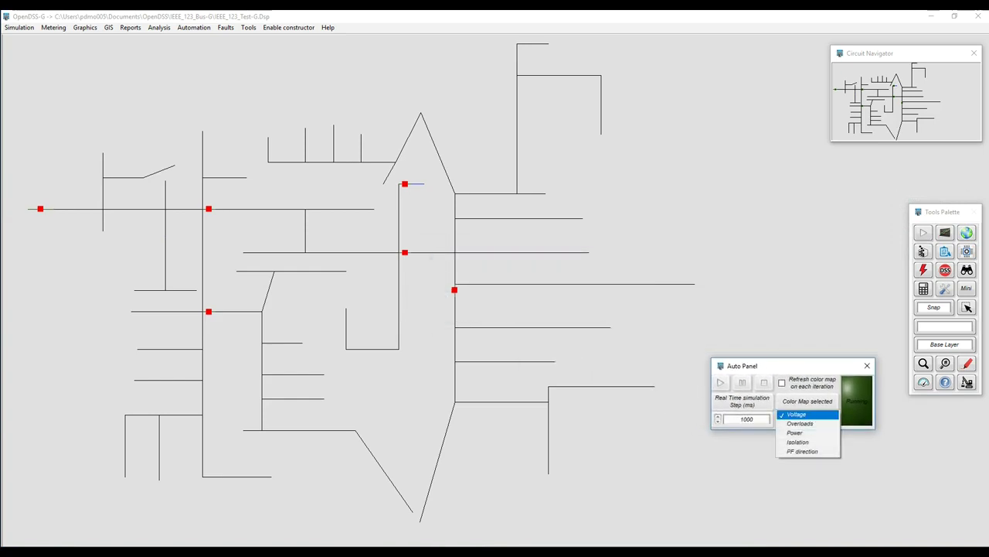
{"action": "left_click", "coordinate": [809, 441]}
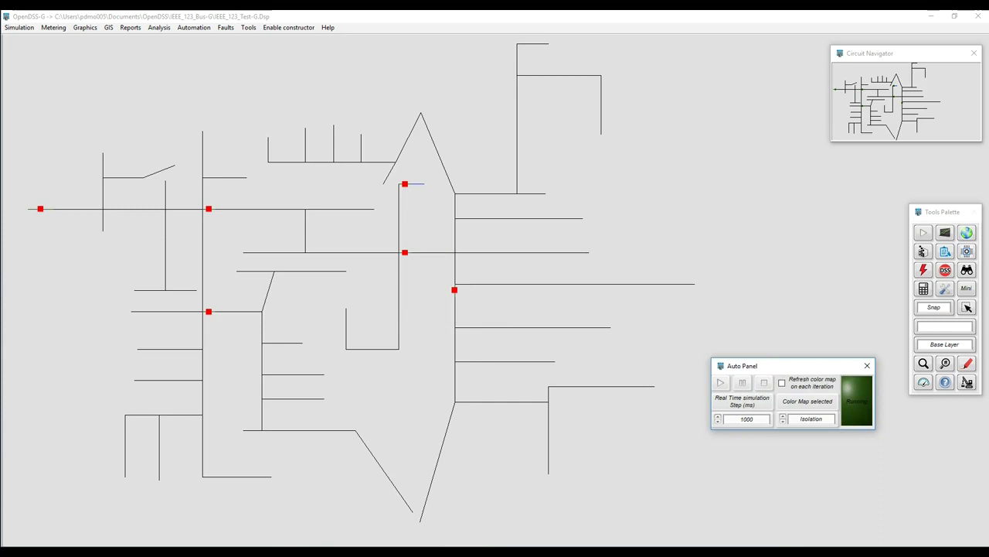
{"action": "left_click", "coordinate": [781, 381]}
{"action": "left_click", "coordinate": [721, 381]}
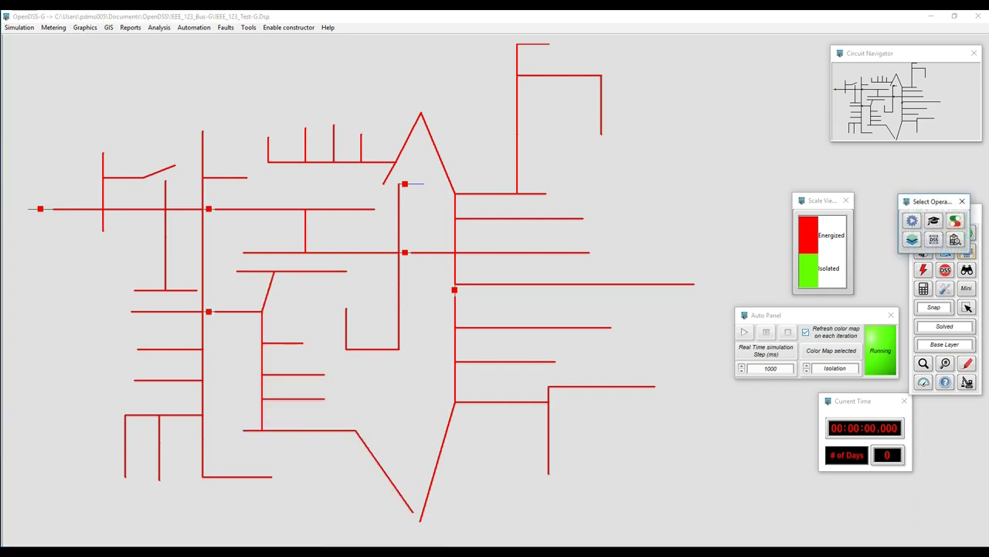
Open the Switch Panel and toggle sw5 open then closed to see its branch isolated
{"action": "left_click", "coordinate": [955, 221]}
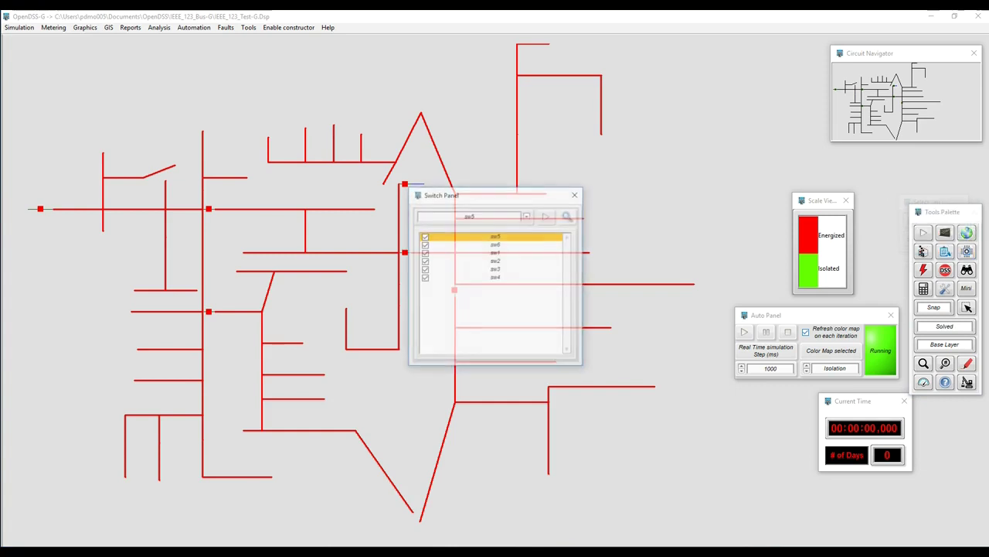
{"action": "left_click_drag", "start_coordinate": [521, 199], "coordinate": [718, 61]}
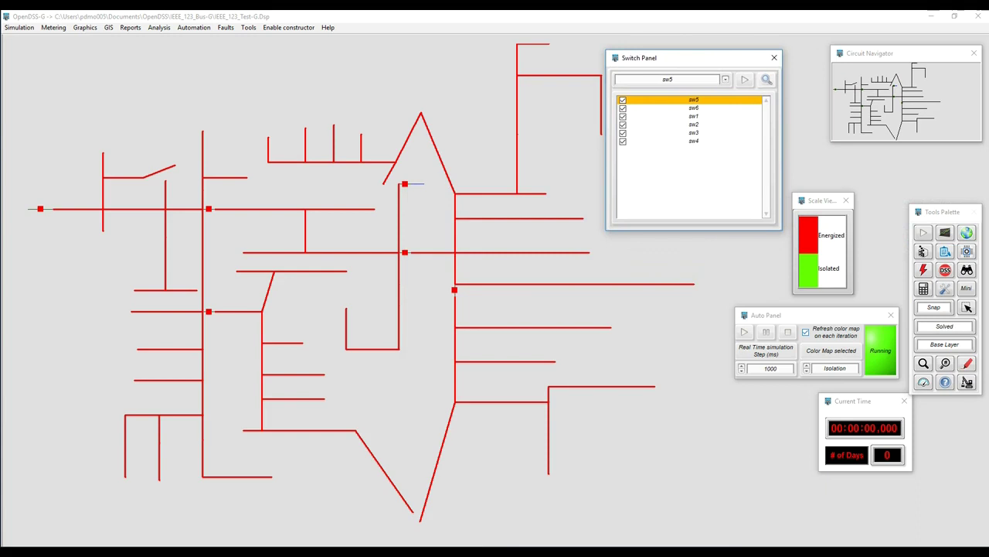
{"action": "key", "text": "space"}
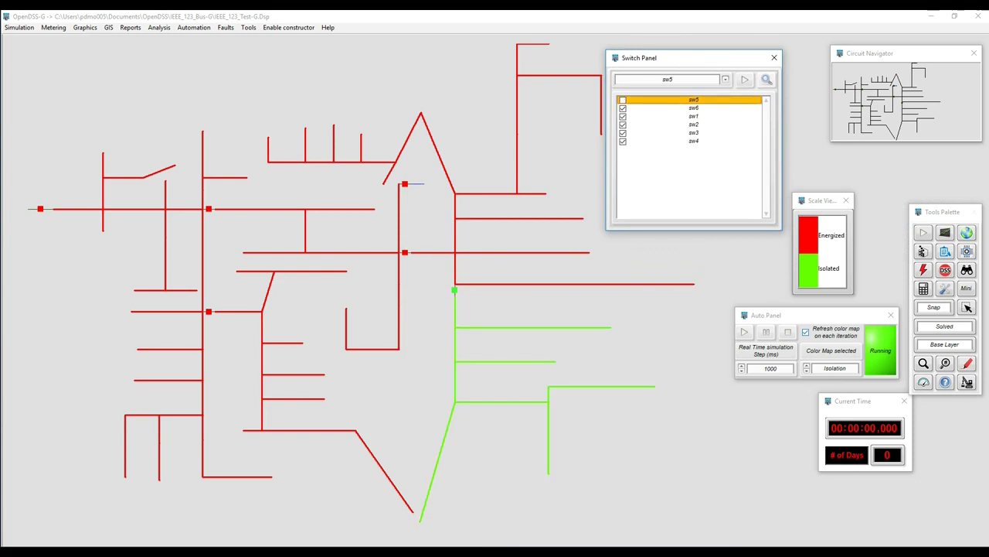
{"action": "key", "text": "space"}
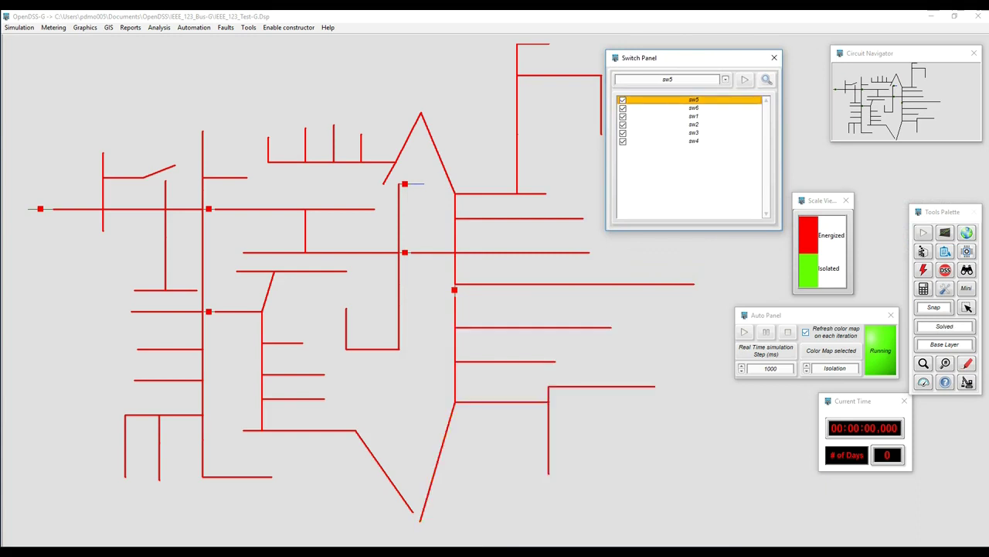
Select sw3 in the switch list and locate it on the feeder map
{"action": "key", "text": "shift+F10"}
{"action": "key", "text": "Down"}
{"action": "key", "text": "Return"}
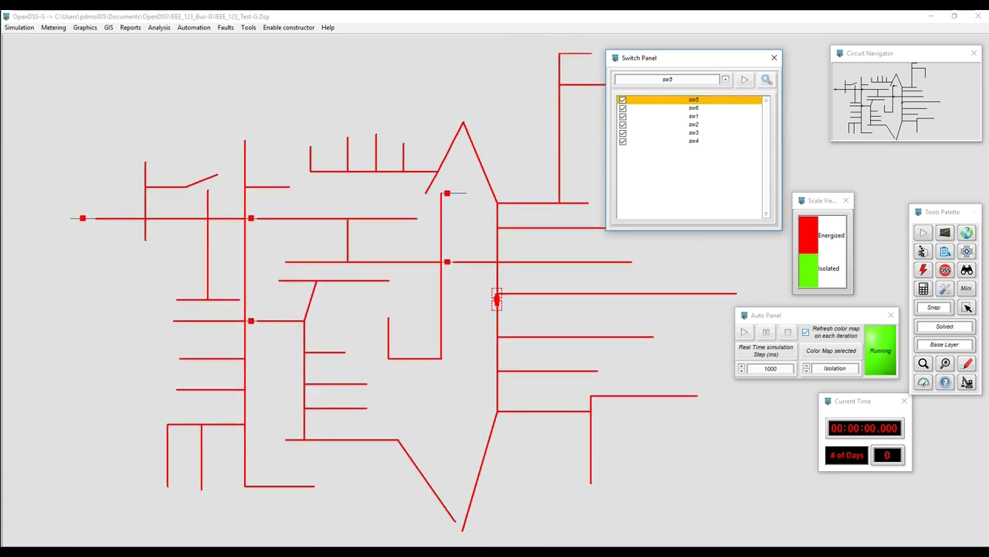
{"action": "key", "text": "Down"}
{"action": "key", "text": "Down"}
{"action": "key", "text": "Down"}
{"action": "key", "text": "Down"}
{"action": "key", "text": "shift+F10"}
{"action": "key", "text": "Down"}
{"action": "key", "text": "Return"}
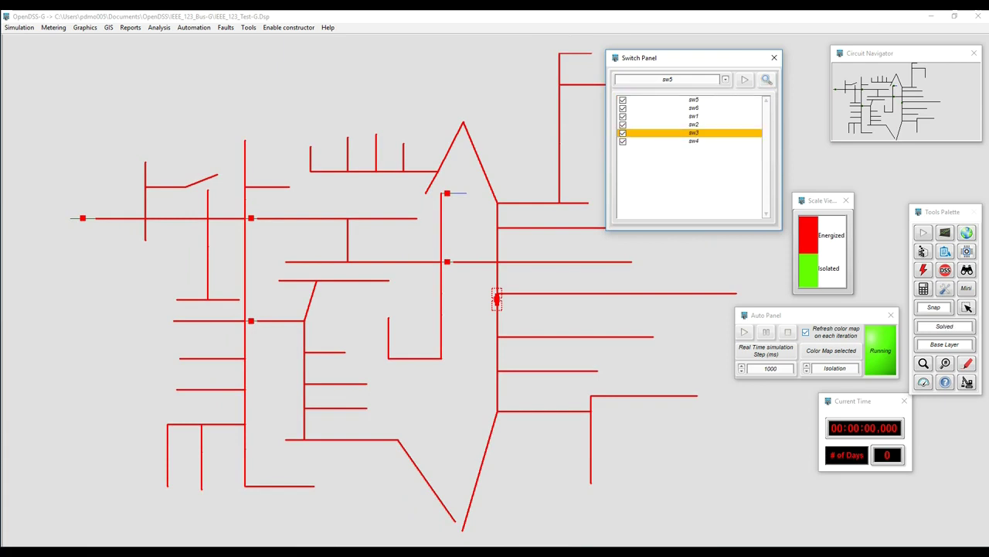
{"action": "left_click", "coordinate": [766, 79]}
{"action": "mouse_move", "coordinate": [671, 58]}
{"action": "left_mouse_down"}
{"action": "mouse_move", "coordinate": [543, 81]}
{"action": "mouse_move", "coordinate": [108, 283]}
{"action": "mouse_move", "coordinate": [137, 305]}
{"action": "left_mouse_up"}
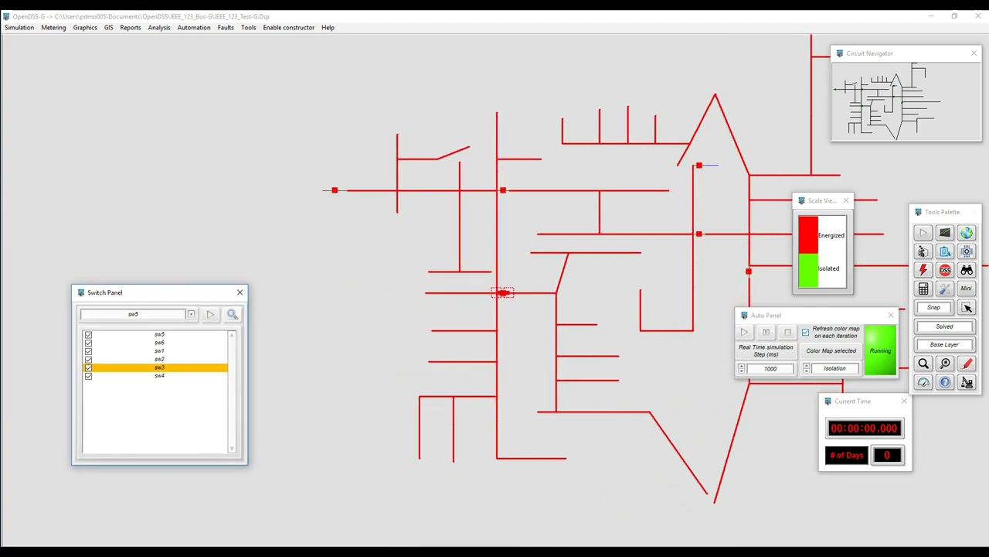
Open all switches to isolate the whole feeder, then close them all again
{"action": "key", "text": "shift+F10"}
{"action": "key", "text": "Down"}
{"action": "key", "text": "Down"}
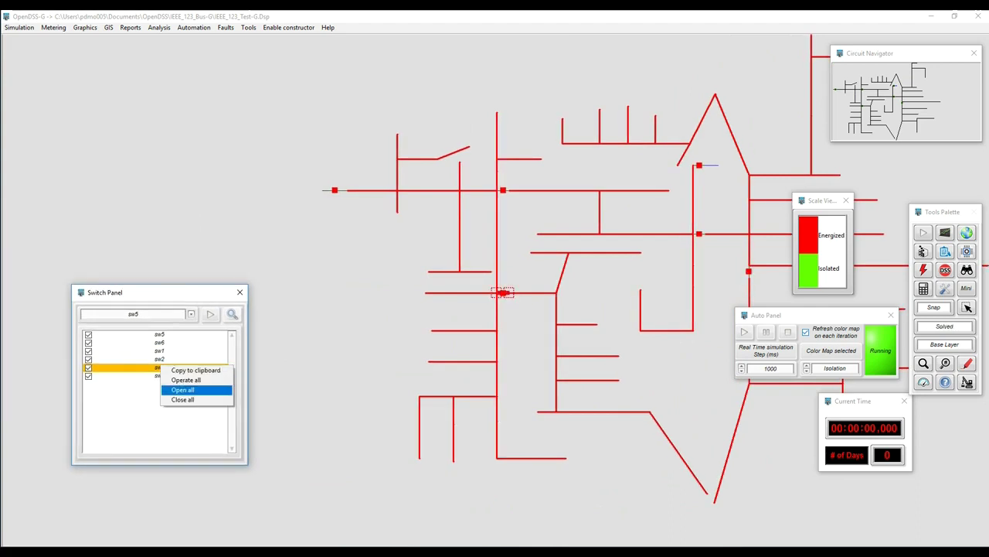
{"action": "key", "text": "Return"}
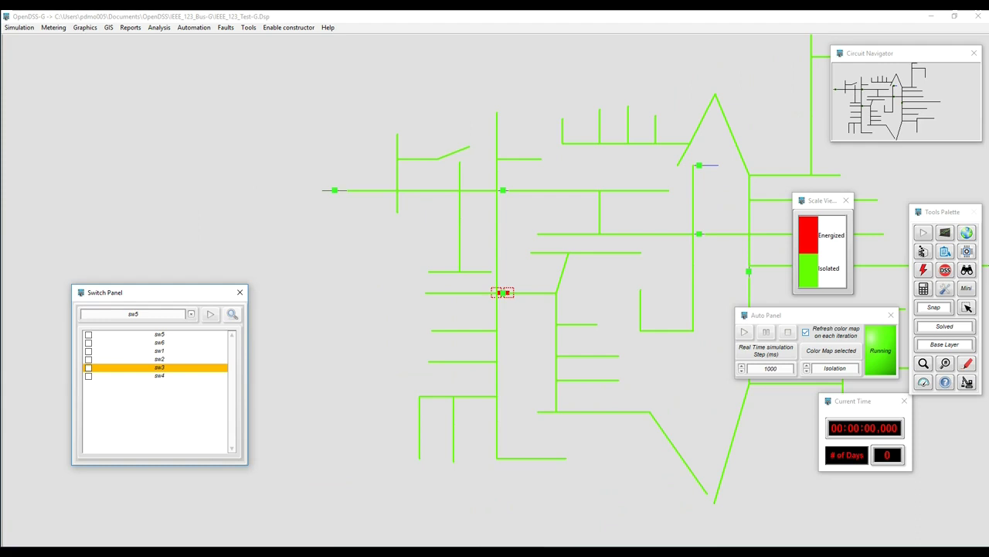
{"action": "left_click_drag", "start_coordinate": [146, 294], "coordinate": [111, 258]}
{"action": "key", "text": "Down"}
{"action": "key", "text": "Down"}
{"action": "key", "text": "Down"}
{"action": "key", "text": "Down"}
{"action": "key", "text": "Return"}
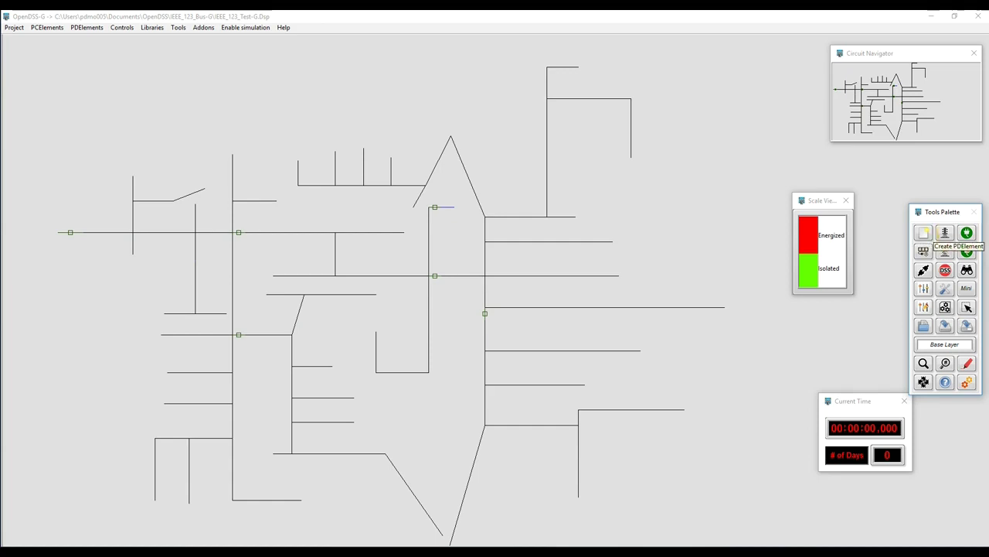
Add a recloser named my_recloser and bring up the TCC curves for its Ground Delayed trip
{"action": "left_click", "coordinate": [967, 232]}
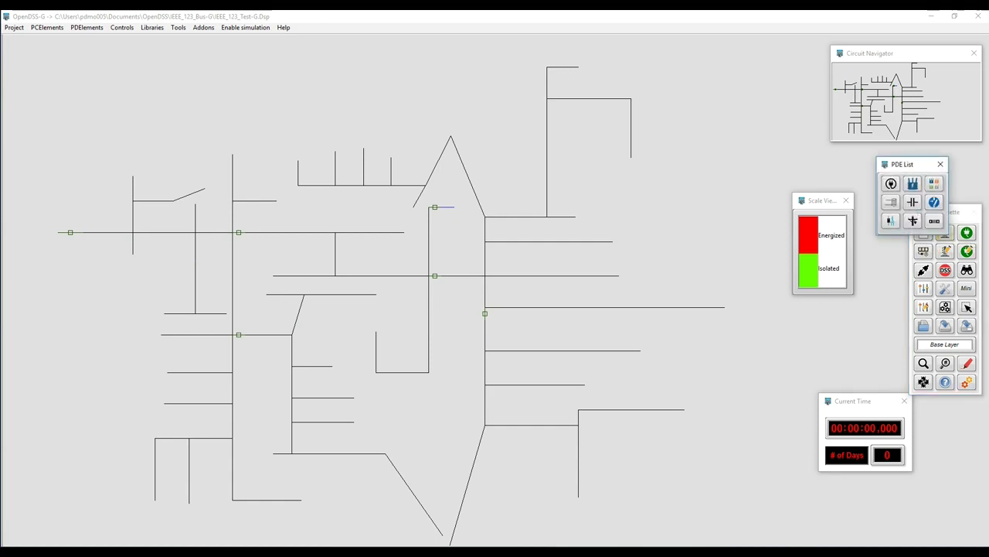
{"action": "left_click", "coordinate": [913, 221]}
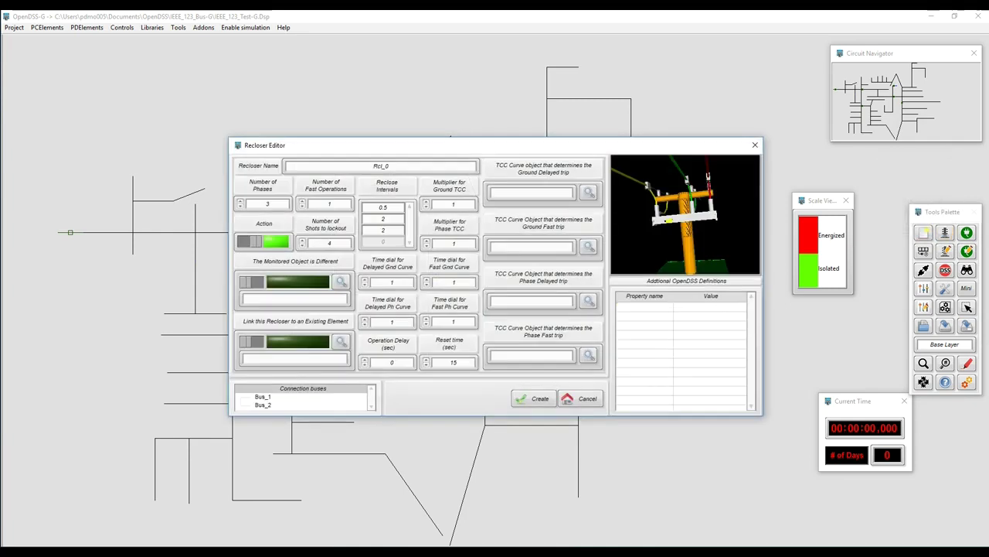
{"action": "double_click", "coordinate": [381, 166]}
{"action": "type", "text": "my_recloser"}
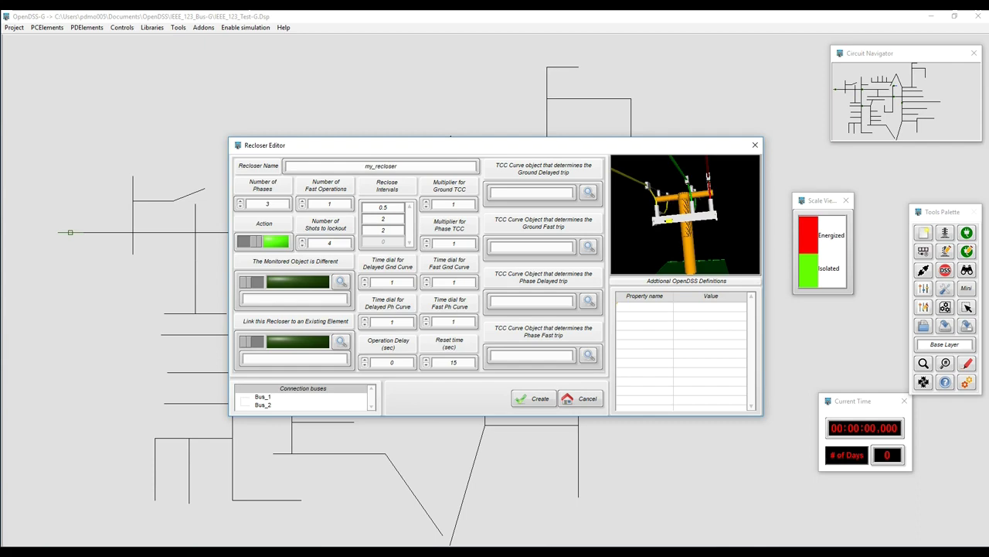
{"action": "left_click", "coordinate": [589, 193]}
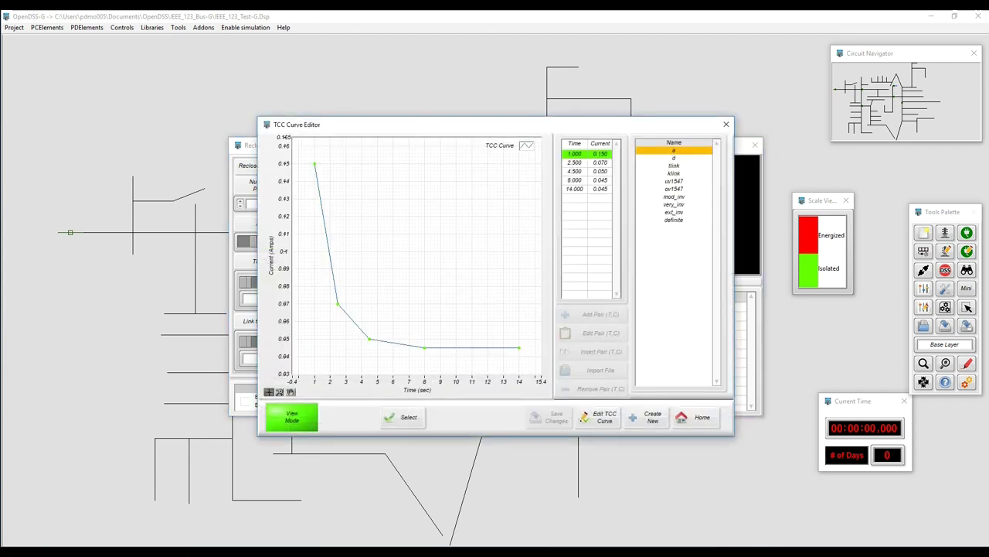
Set both the ground delayed and ground fast trip curves to tlink
{"action": "left_click", "coordinate": [673, 165]}
{"action": "left_click", "coordinate": [408, 417]}
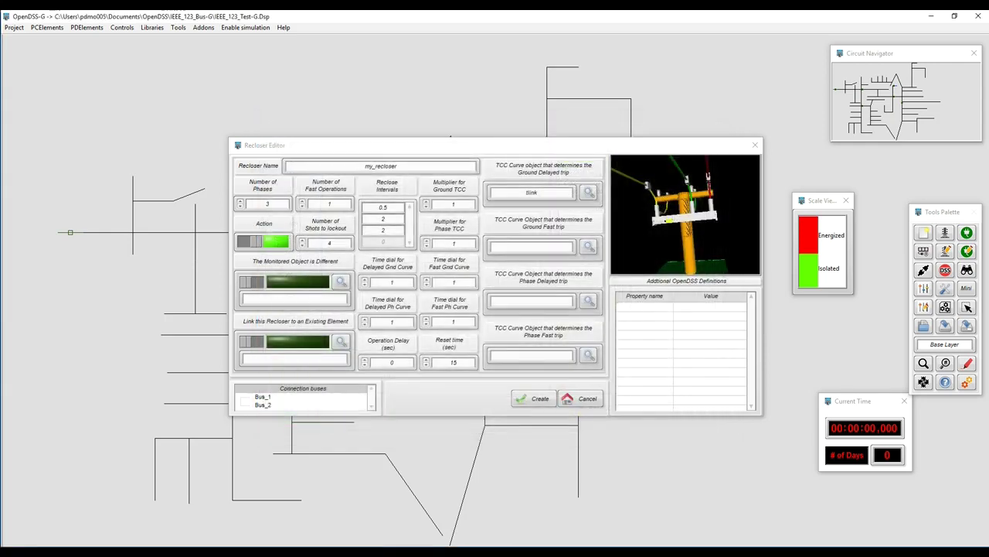
{"action": "left_click", "coordinate": [589, 192]}
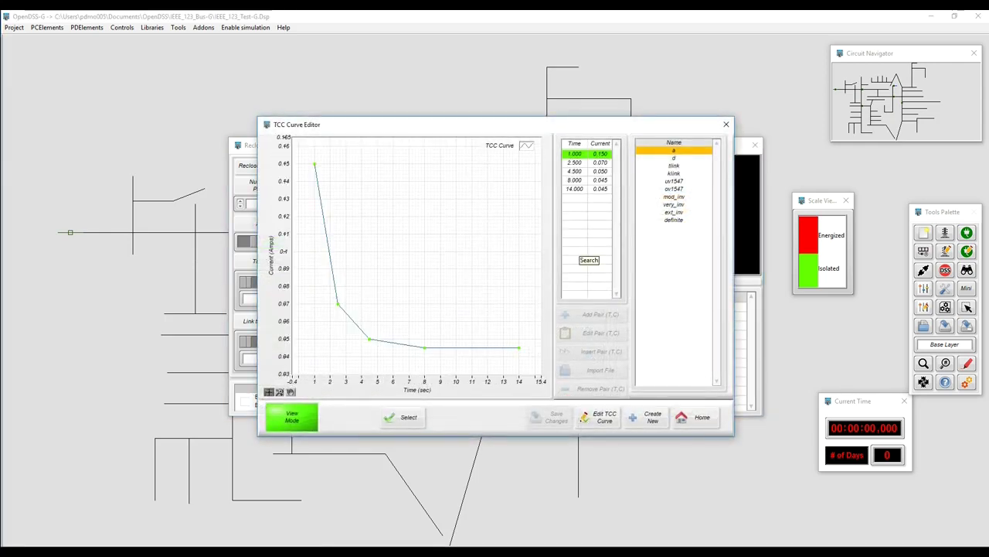
{"action": "left_click", "coordinate": [408, 417]}
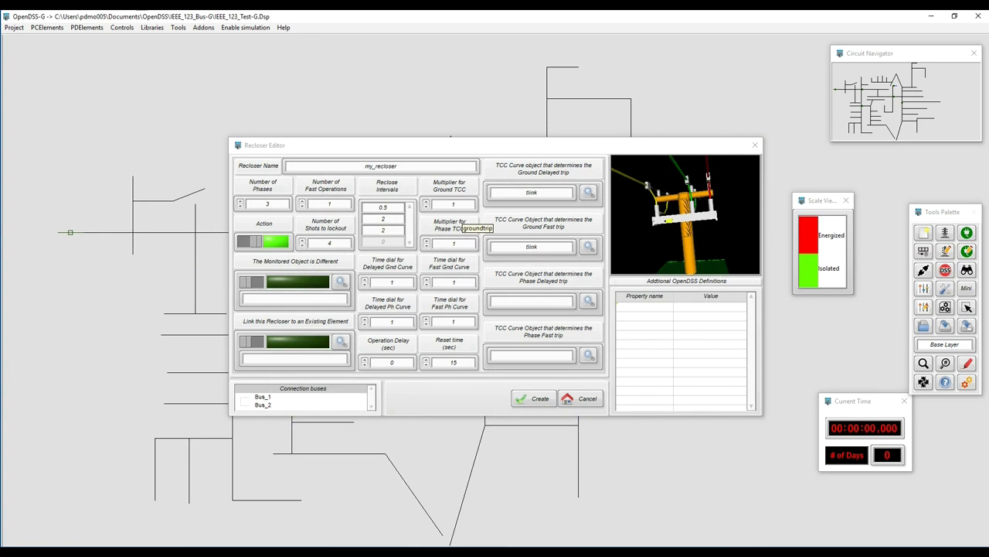
Set the Ground TCC and Phase TCC multipliers to 10
{"action": "left_click", "coordinate": [454, 204]}
{"action": "type", "text": "0"}
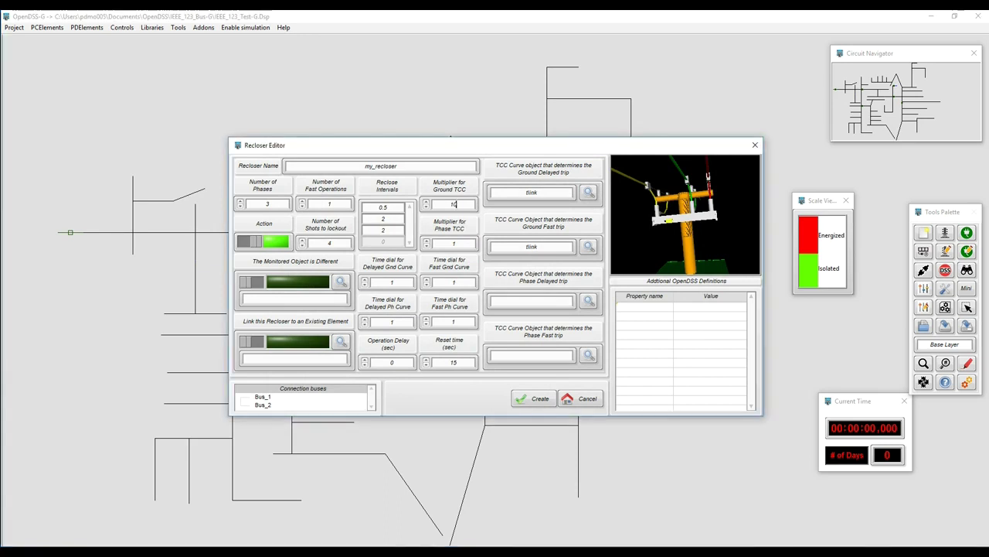
{"action": "left_click", "coordinate": [455, 242]}
{"action": "type", "text": "0"}
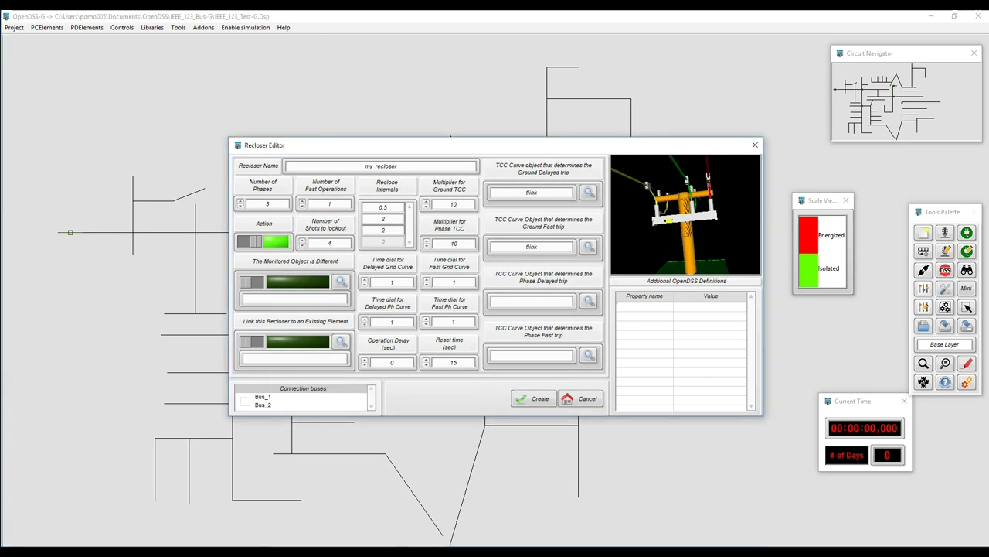
{"action": "left_click_drag", "start_coordinate": [293, 144], "coordinate": [518, 161]}
Connect the recloser's Bus_1 to bus 64 on phases 1.2.3, showing bus names on the diagram
{"action": "left_click", "coordinate": [487, 413]}
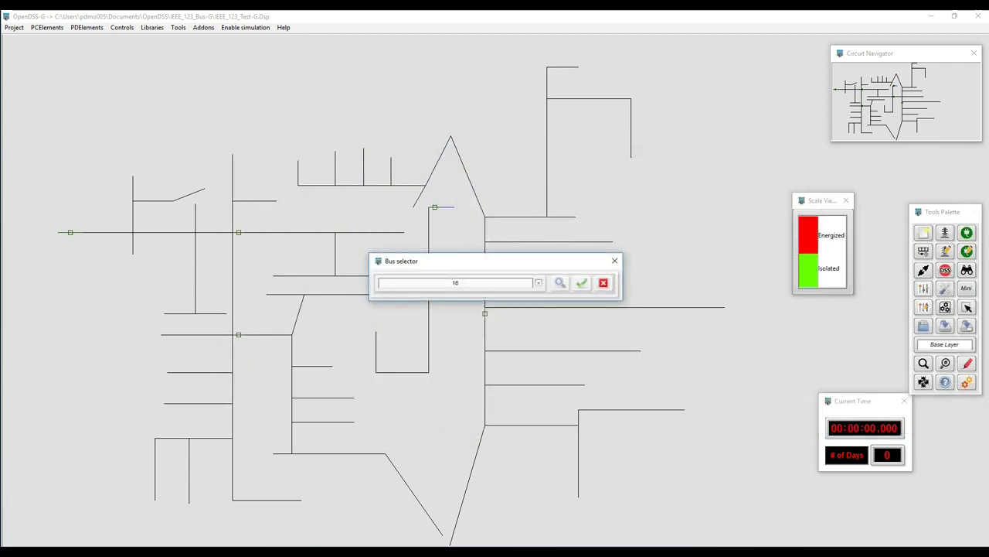
{"action": "left_click_drag", "start_coordinate": [496, 263], "coordinate": [742, 244]}
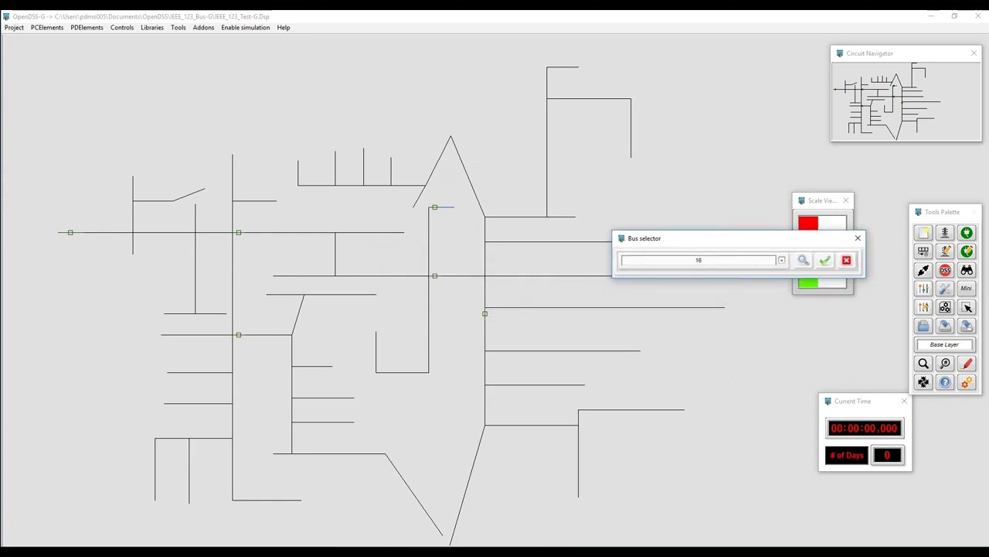
{"action": "right_click", "coordinate": [682, 359]}
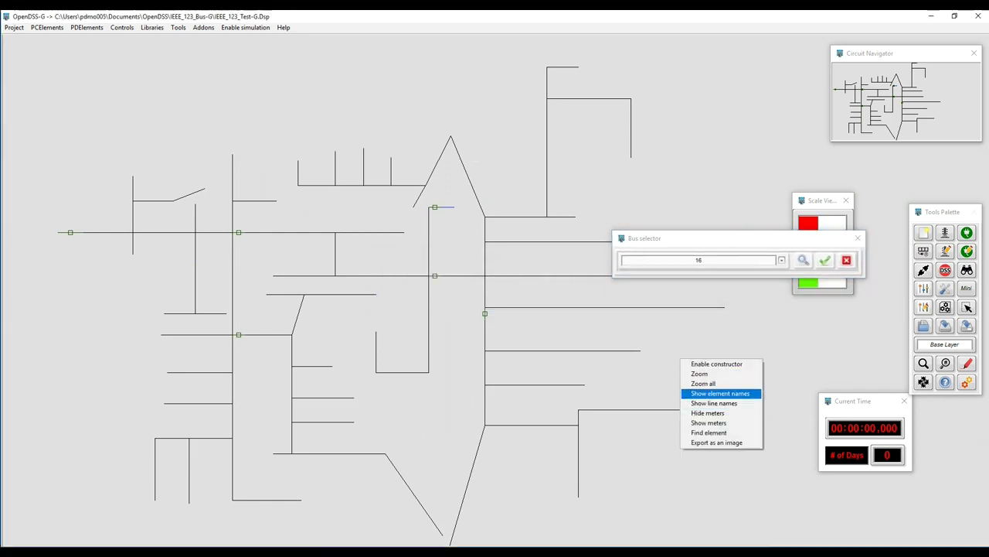
{"action": "left_click", "coordinate": [719, 392]}
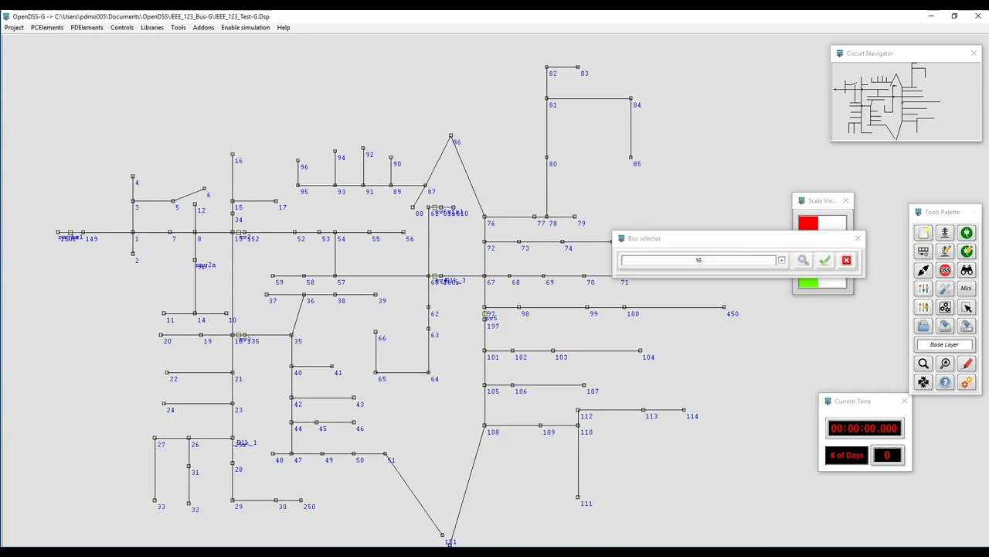
{"action": "double_click", "coordinate": [698, 260]}
{"action": "type", "text": "4"}
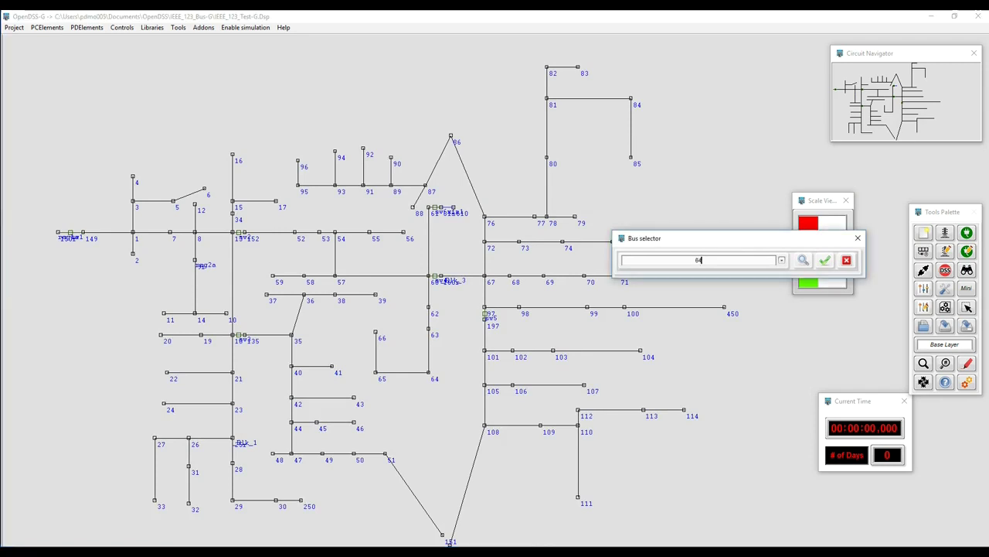
{"action": "key", "text": "alt+Down"}
{"action": "key", "text": "Return"}
{"action": "left_click", "coordinate": [803, 260]}
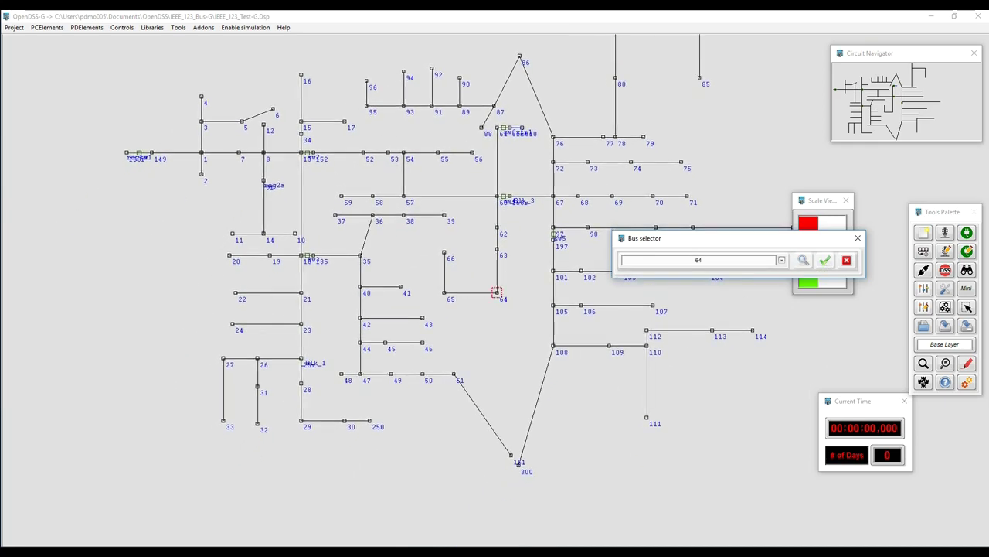
{"action": "left_click", "coordinate": [824, 261]}
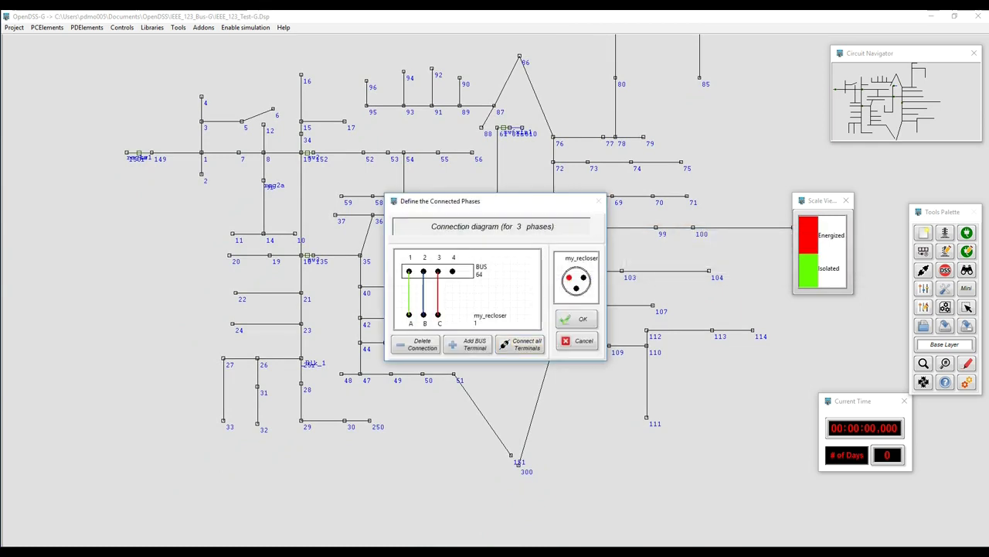
{"action": "key", "text": "Return"}
Connect Bus_2 to bus 108 with all three phase terminals wired
{"action": "double_click", "coordinate": [487, 420]}
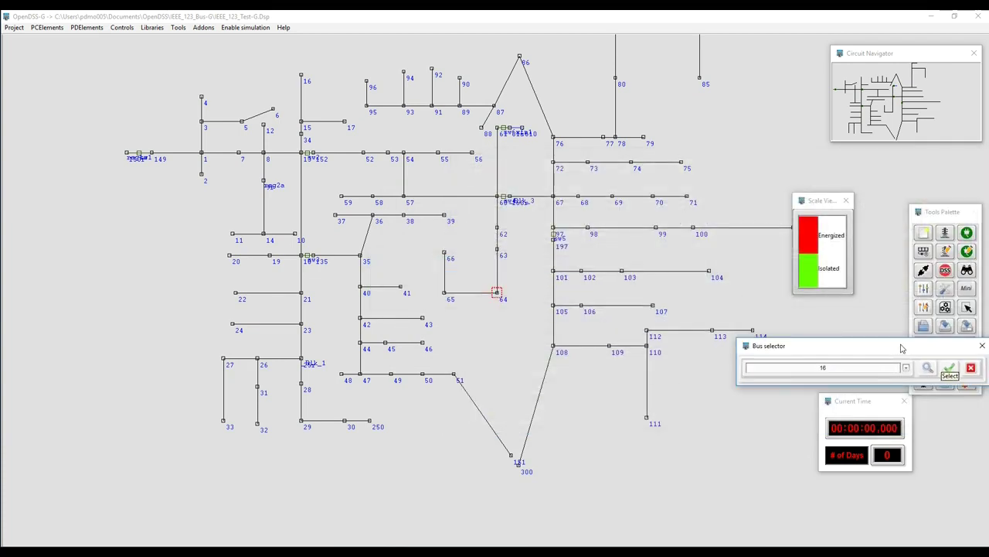
{"action": "type", "text": "108"}
{"action": "left_click", "coordinate": [886, 325]}
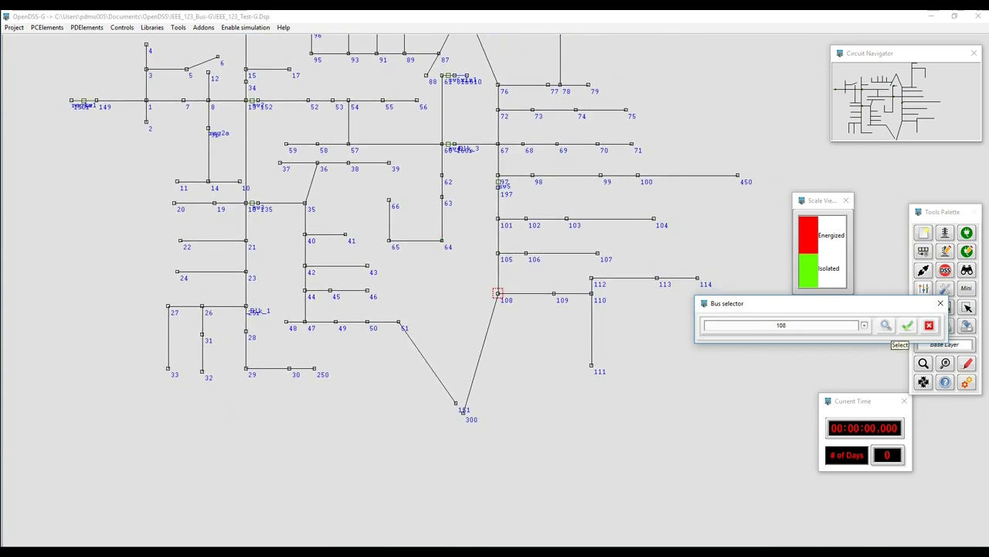
{"action": "left_click", "coordinate": [907, 325]}
{"action": "left_click", "coordinate": [520, 344]}
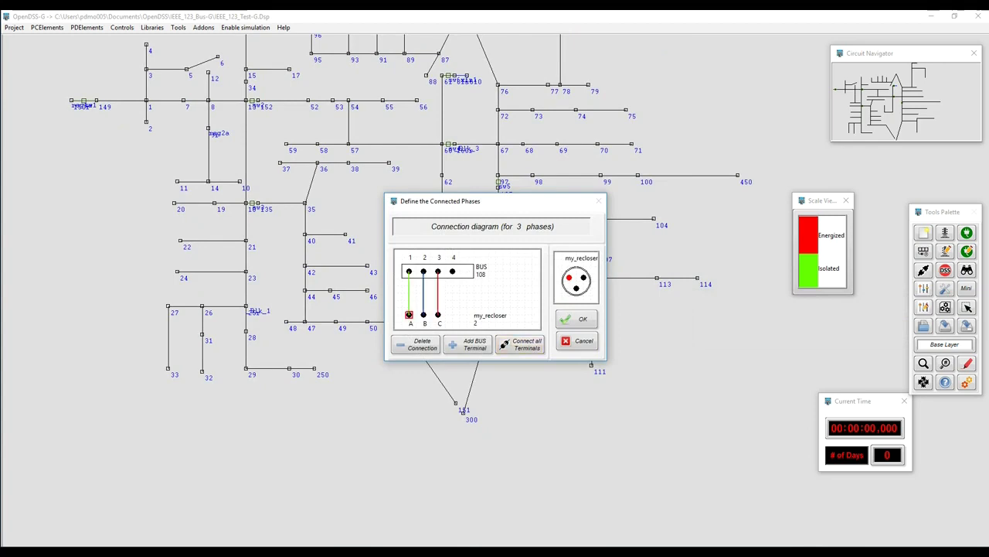
{"action": "left_click", "coordinate": [576, 319]}
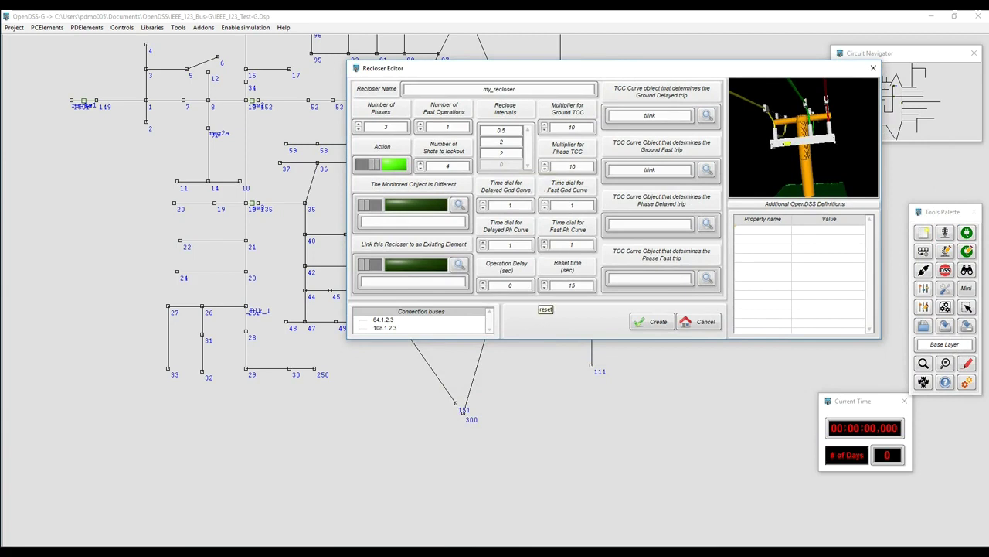
Create my_recloser on the feeder between buses 64 and 108
{"action": "key", "text": "Return"}
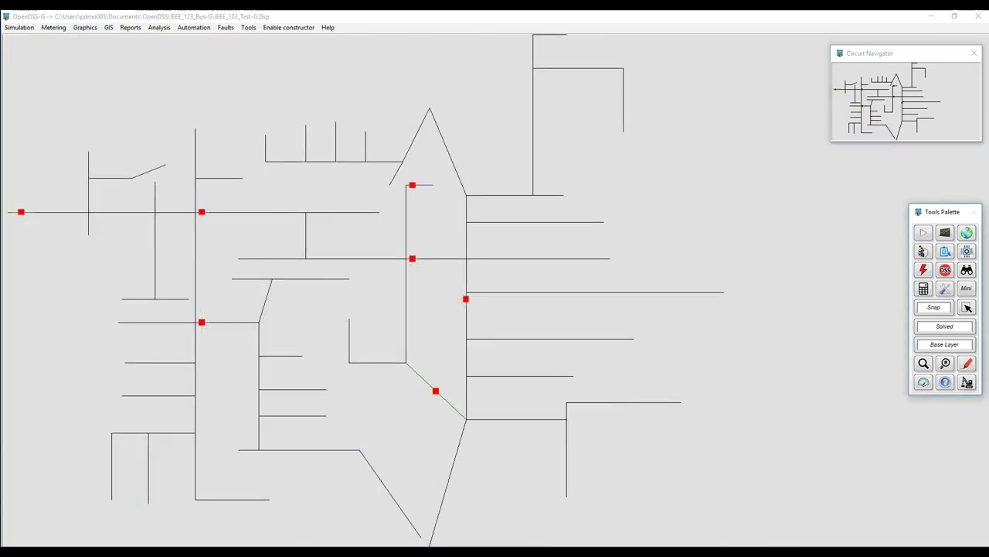
Open the Auto Panel with the Isolation colour map refreshed on each iteration
{"action": "left_click", "coordinate": [435, 390]}
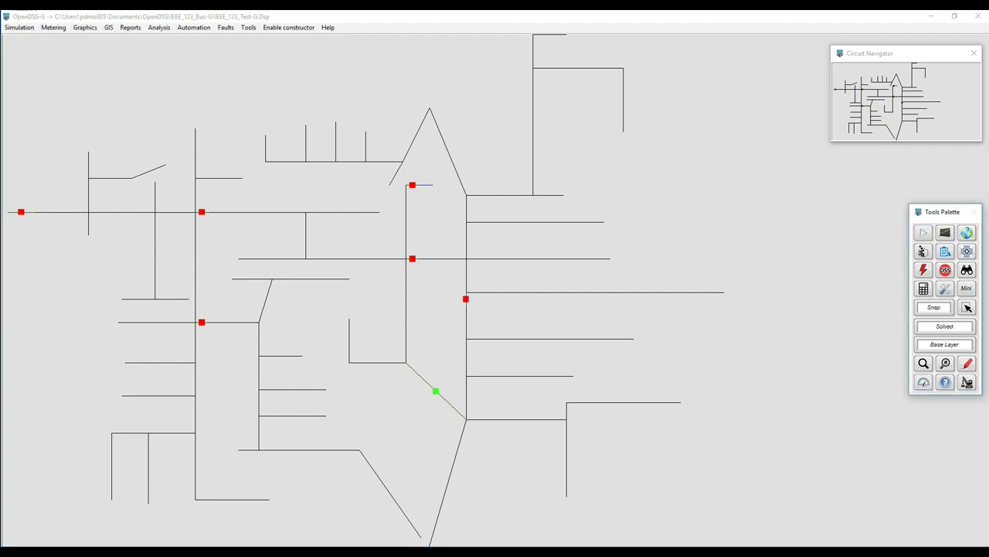
{"action": "left_click", "coordinate": [962, 252]}
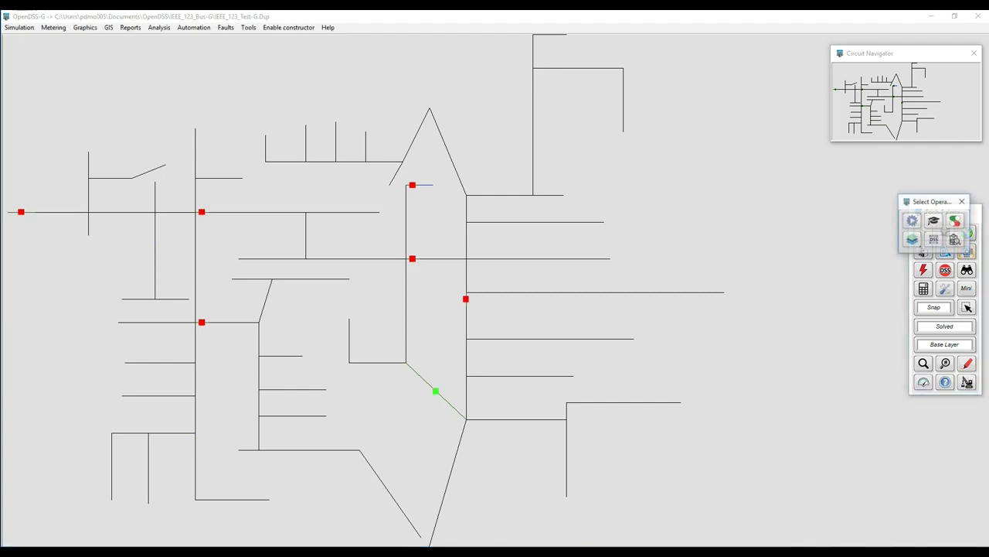
{"action": "left_click", "coordinate": [956, 239]}
{"action": "left_click_drag", "start_coordinate": [503, 246], "coordinate": [808, 387]}
{"action": "left_click", "coordinate": [787, 400]}
{"action": "left_click", "coordinate": [817, 437]}
{"action": "left_click", "coordinate": [802, 460]}
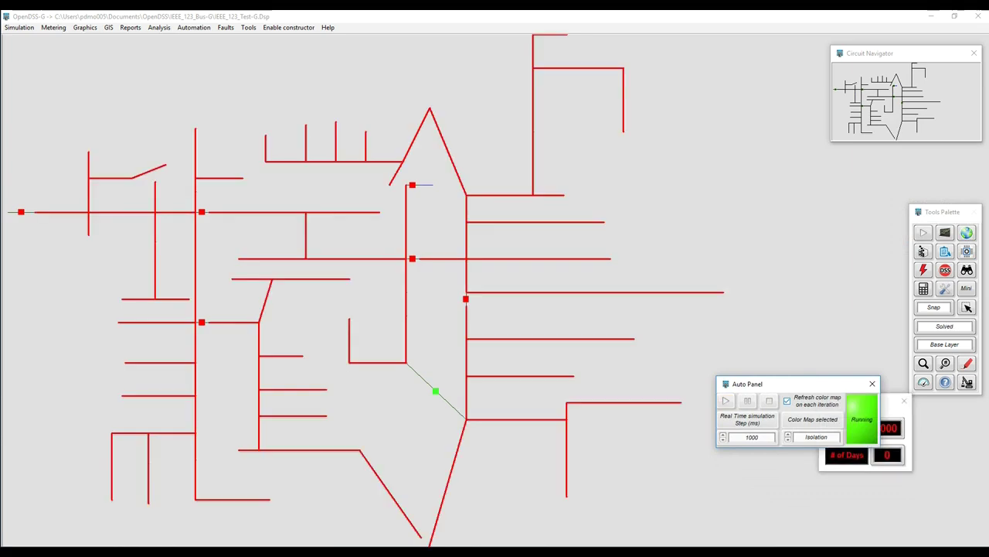
Reveal the time display and place the Energized/Isolated legend on the map
{"action": "left_click_drag", "start_coordinate": [773, 383], "coordinate": [774, 325]}
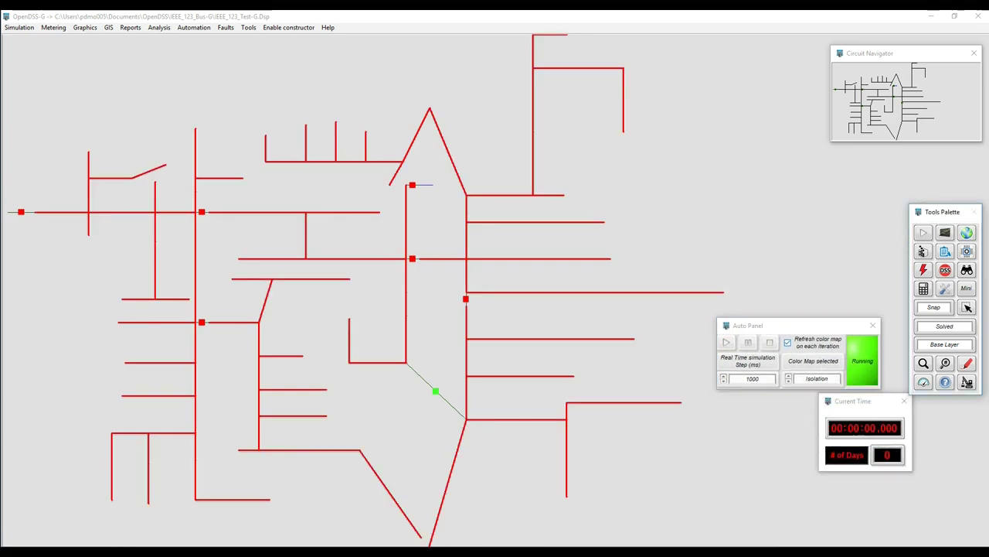
{"action": "left_click_drag", "start_coordinate": [902, 293], "coordinate": [789, 218]}
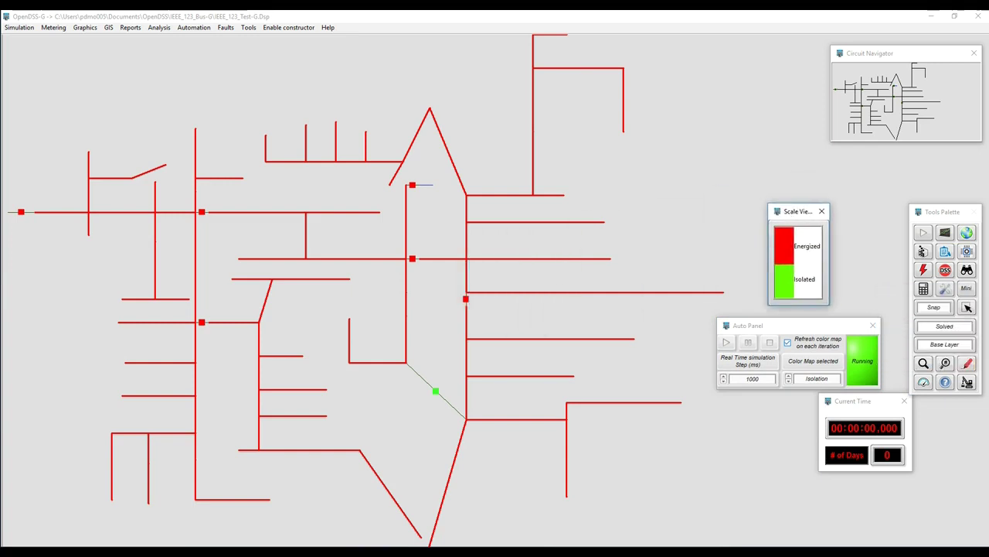
{"action": "left_click", "coordinate": [466, 298]}
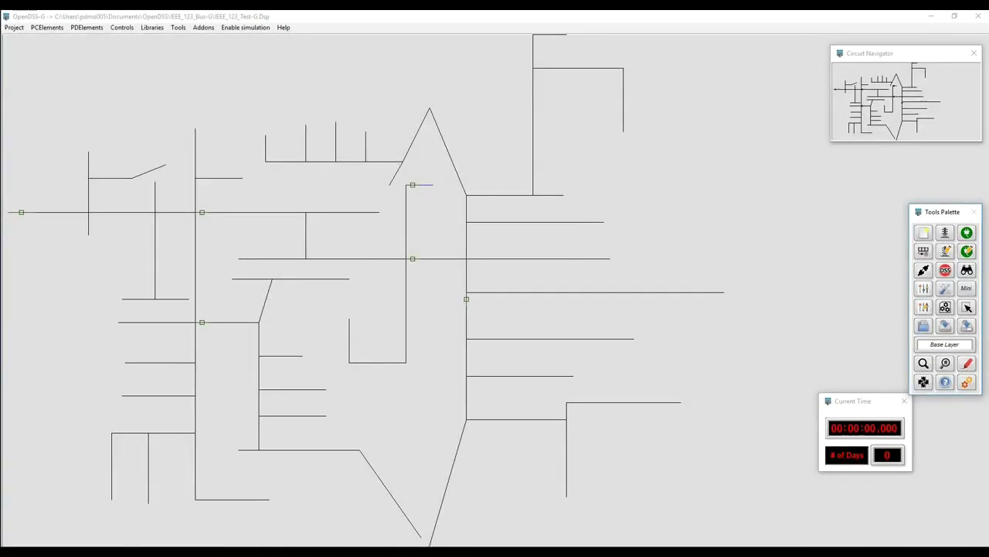
Turn on bus names so every bus on the feeder diagram shows its number
{"action": "right_click", "coordinate": [669, 232]}
{"action": "left_click", "coordinate": [703, 285]}
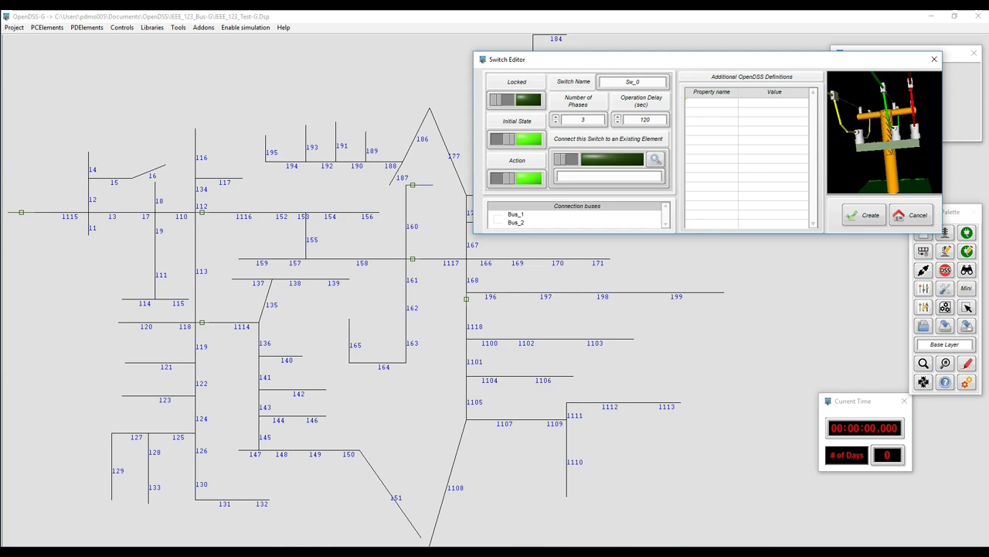
Rename the new switch to my_Sw, connect it to Line l55, and create it
{"action": "double_click", "coordinate": [632, 81]}
{"action": "type", "text": "my_Sw"}
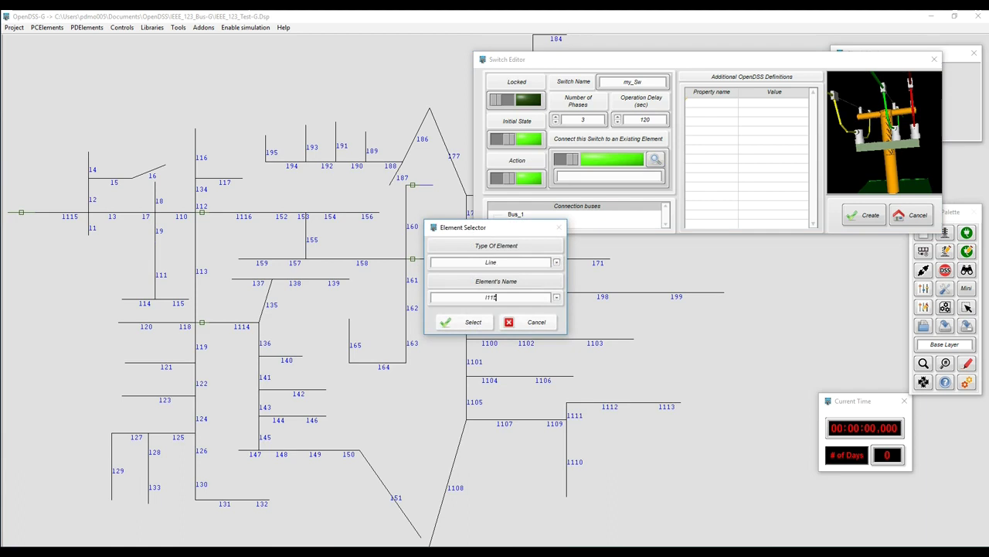
{"action": "key", "text": "BackSpace"}
{"action": "key", "text": "BackSpace"}
{"action": "type", "text": "55"}
{"action": "key", "text": "BackSpace"}
{"action": "key", "text": "BackSpace"}
{"action": "key", "text": "BackSpace"}
{"action": "type", "text": "55"}
{"action": "key", "text": "Return"}
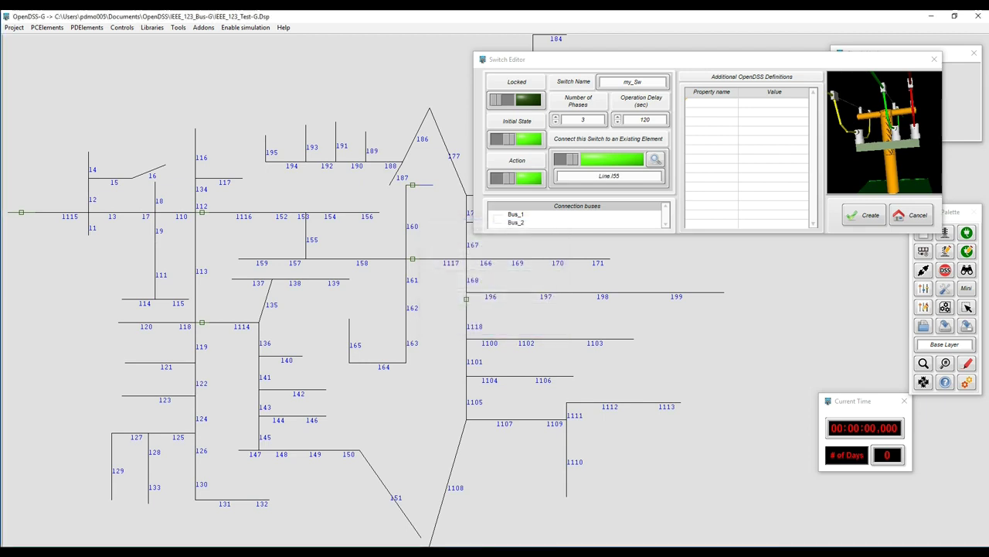
{"action": "key", "text": "Return"}
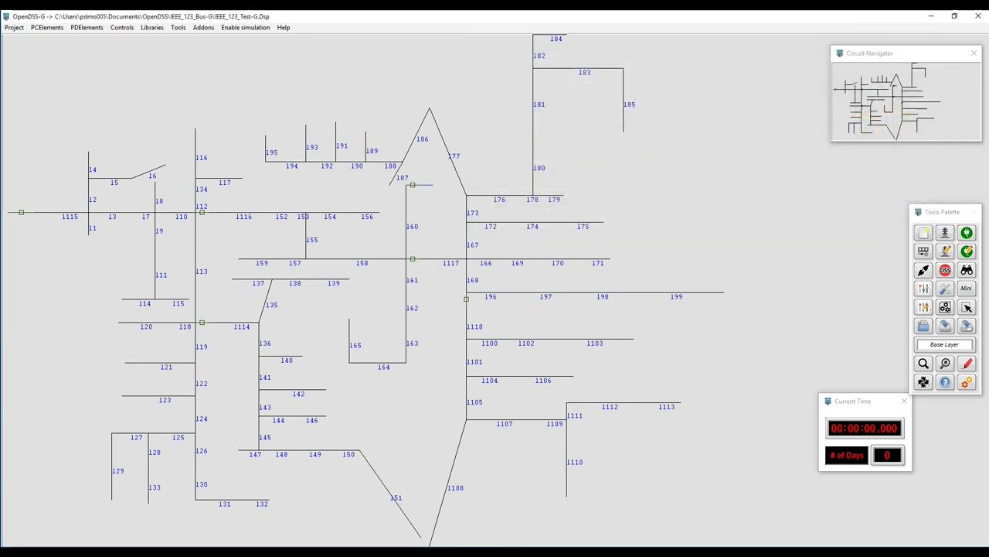
Open the existing my_sw switch control for review and close the editor without changes
{"action": "left_click", "coordinate": [924, 289]}
{"action": "left_click", "coordinate": [887, 203]}
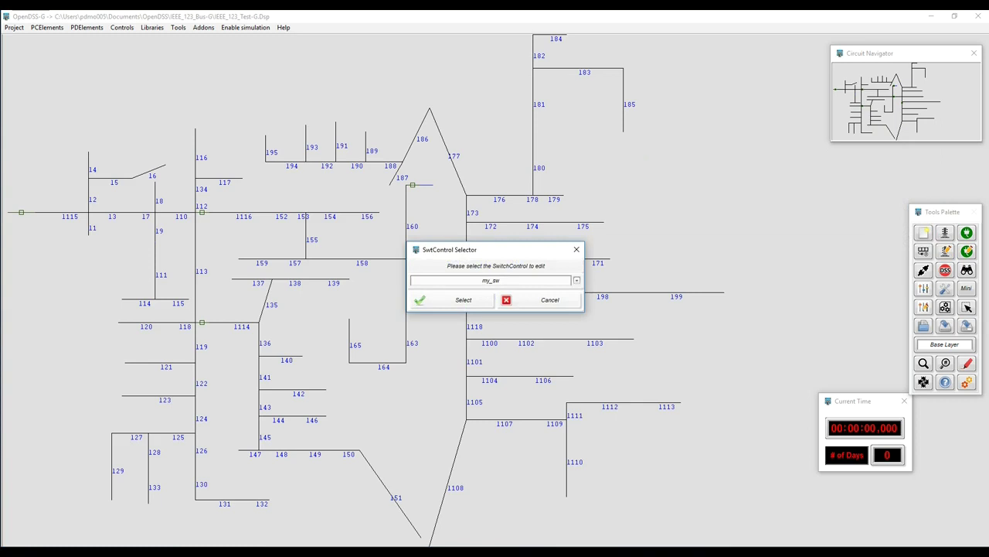
{"action": "key", "text": "Return"}
{"action": "left_click_drag", "start_coordinate": [558, 197], "coordinate": [813, 51]}
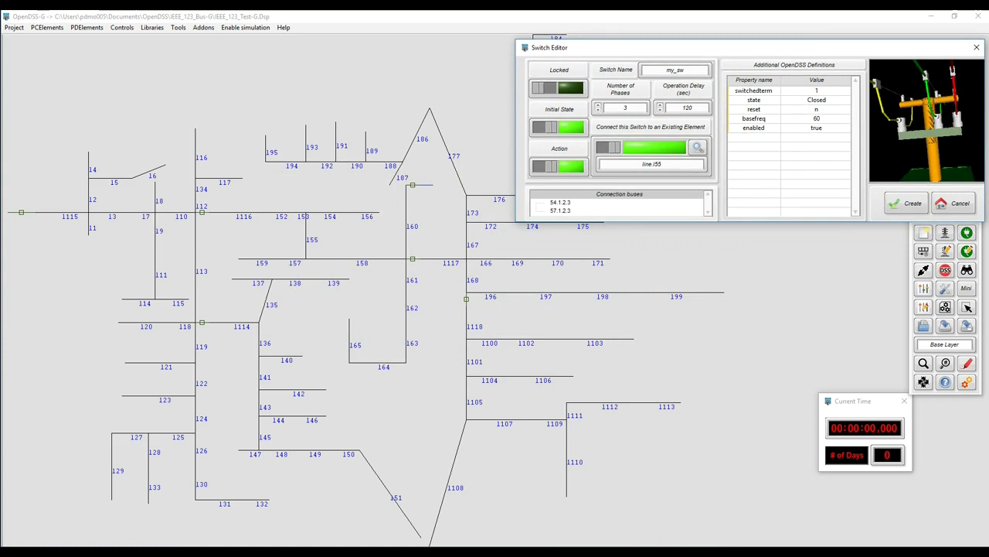
{"action": "left_click", "coordinate": [955, 203]}
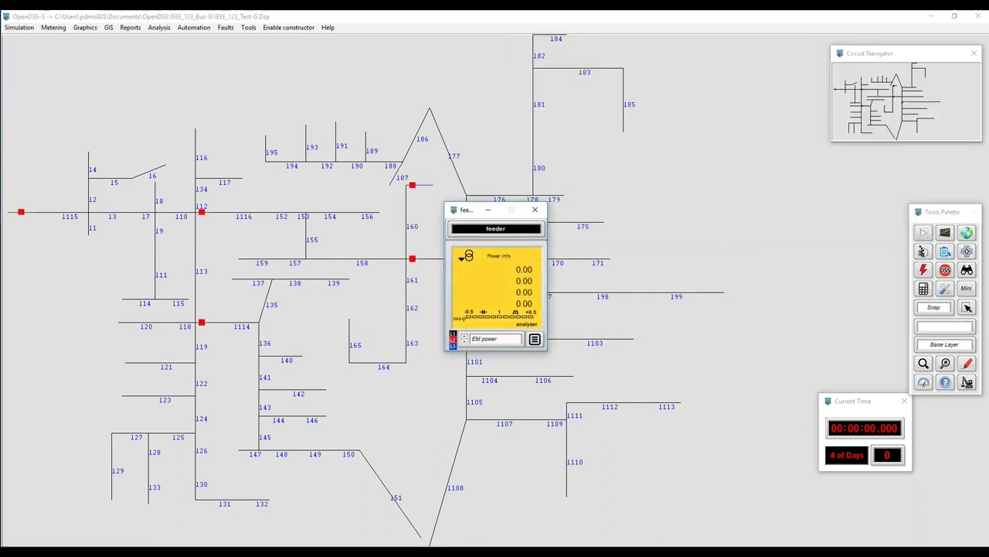
Hide the diagram meters and select my_sw in the Switch Panel to locate it
{"action": "right_click", "coordinate": [776, 338]}
{"action": "left_click", "coordinate": [802, 392]}
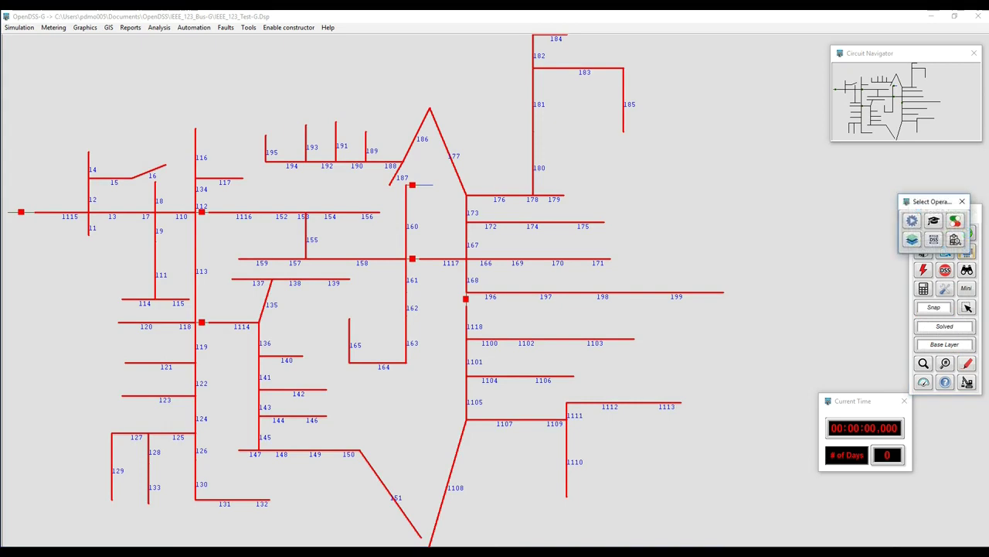
{"action": "left_click_drag", "start_coordinate": [495, 195], "coordinate": [798, 143]}
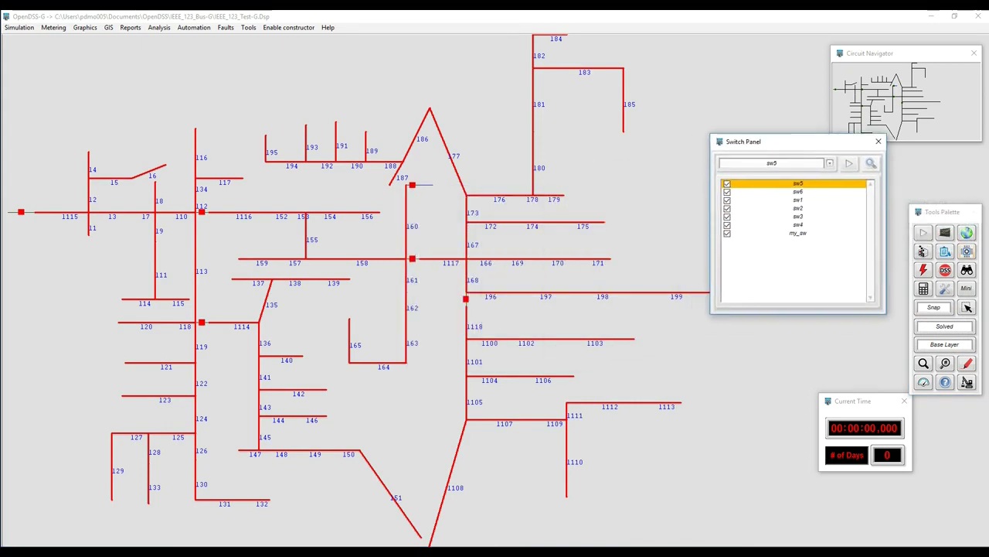
{"action": "left_click", "coordinate": [798, 233]}
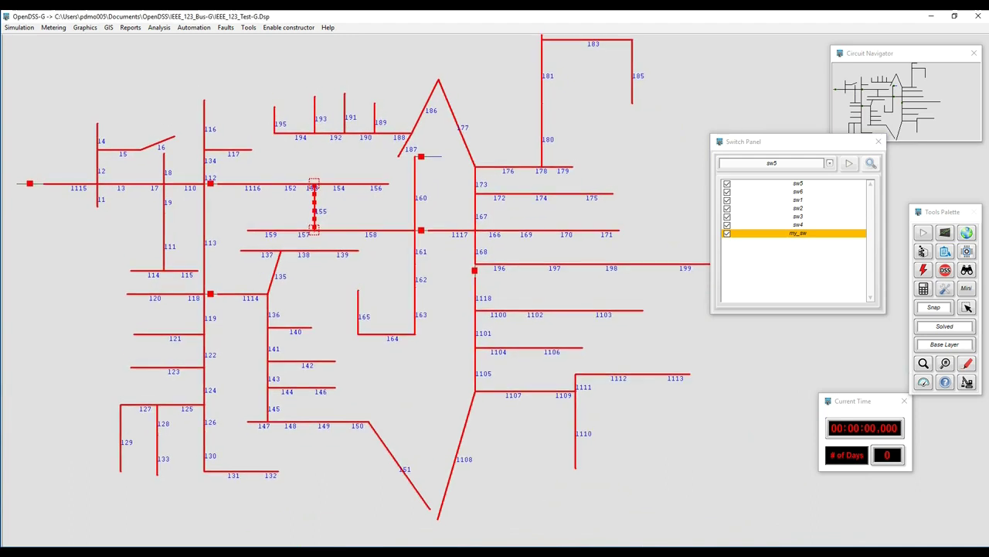
In the Auto Panel, enable Refresh color map and choose the Isolation colour map
{"action": "left_click", "coordinate": [966, 269]}
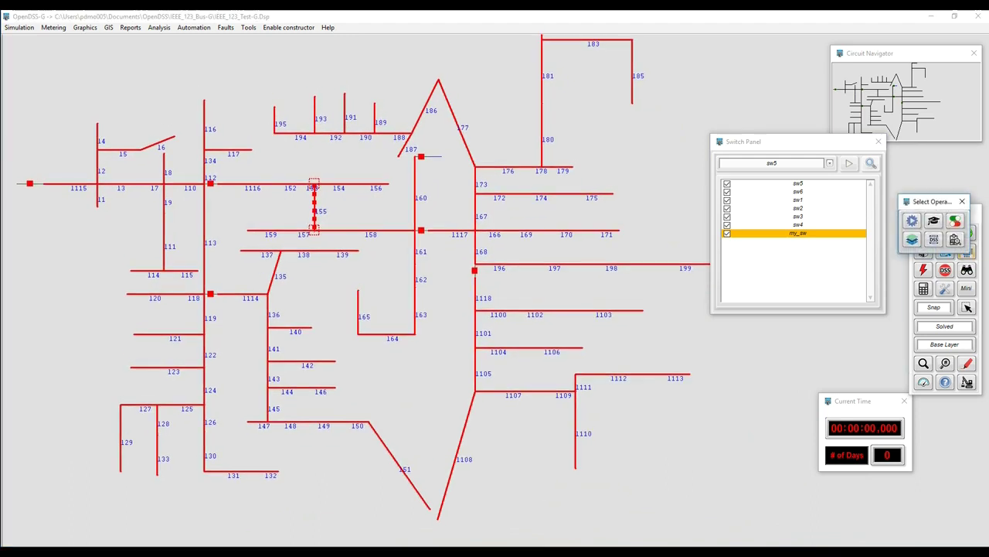
{"action": "left_click", "coordinate": [955, 239]}
{"action": "left_click_drag", "start_coordinate": [515, 248], "coordinate": [730, 433]}
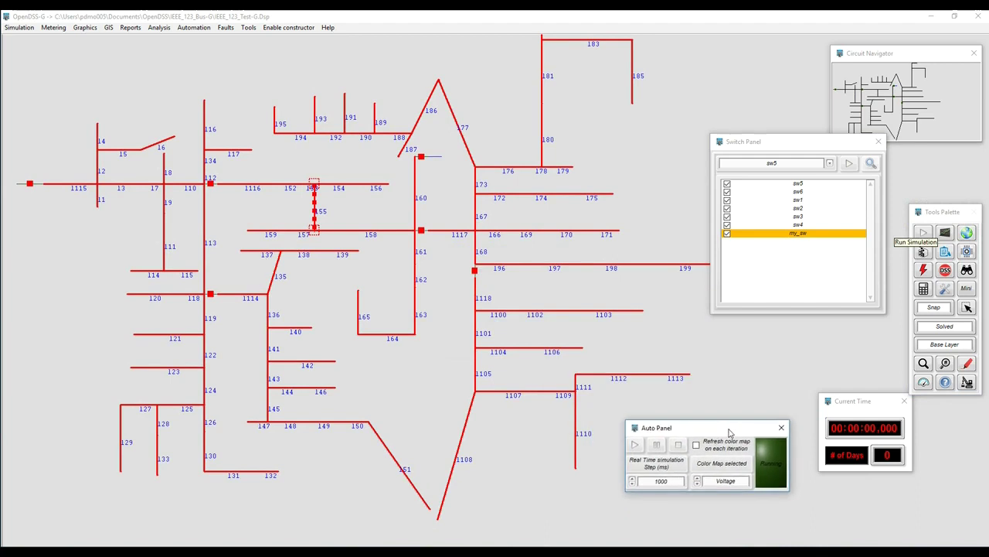
{"action": "left_click", "coordinate": [696, 444]}
{"action": "left_click", "coordinate": [725, 481]}
{"action": "left_click", "coordinate": [711, 503]}
Show the energized/isolated scale legend at the lower left and start the simulation run
{"action": "left_click", "coordinate": [945, 344]}
{"action": "left_click", "coordinate": [894, 350]}
{"action": "left_click_drag", "start_coordinate": [495, 233], "coordinate": [41, 345]}
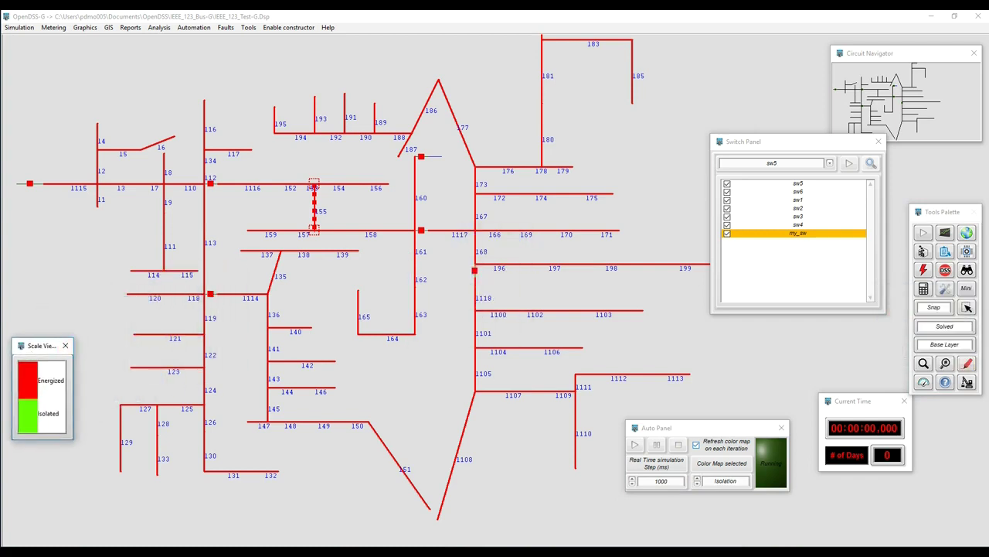
{"action": "left_click", "coordinate": [772, 463]}
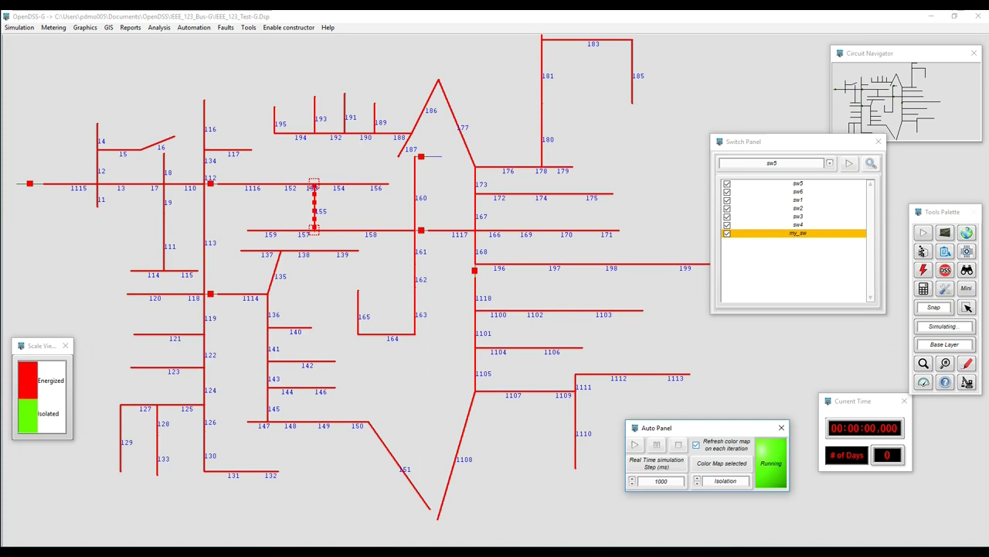
Open switch sw4 in the Switch Panel to isolate its downstream section
{"action": "left_click", "coordinate": [727, 233]}
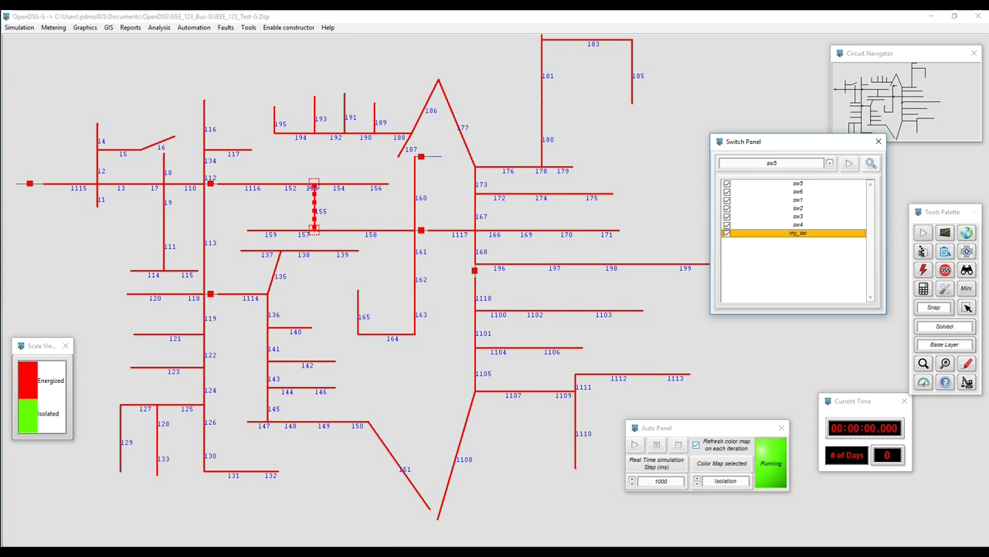
{"action": "left_click", "coordinate": [798, 224]}
{"action": "key", "text": "space"}
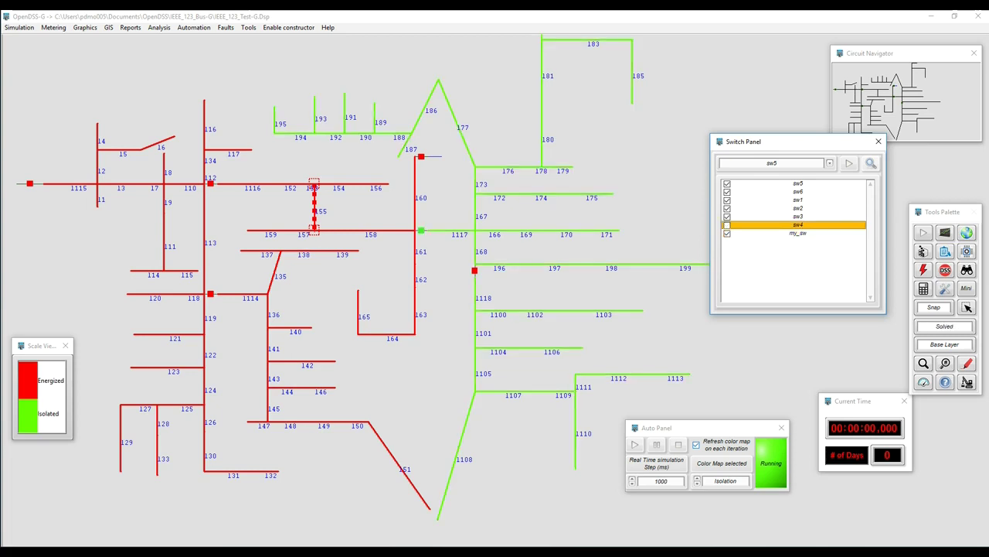